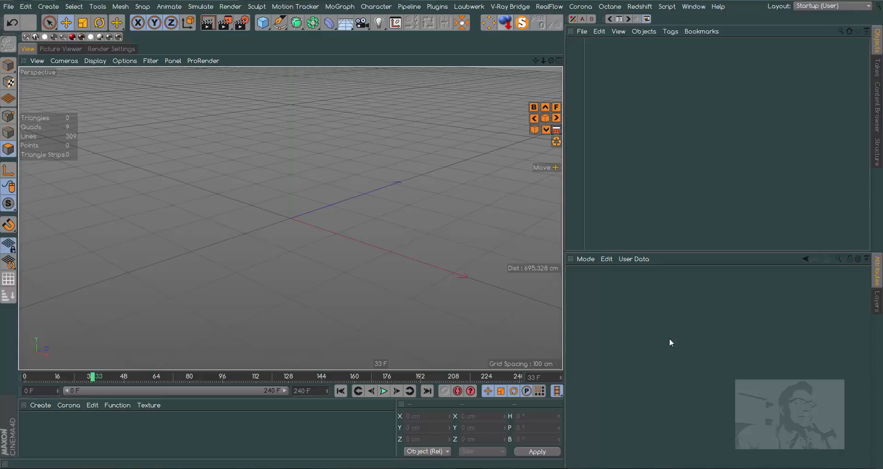
Return the timeline to frame 0 and add a Subdivision Surface and a Metaball object to the scene.
click(340, 391)
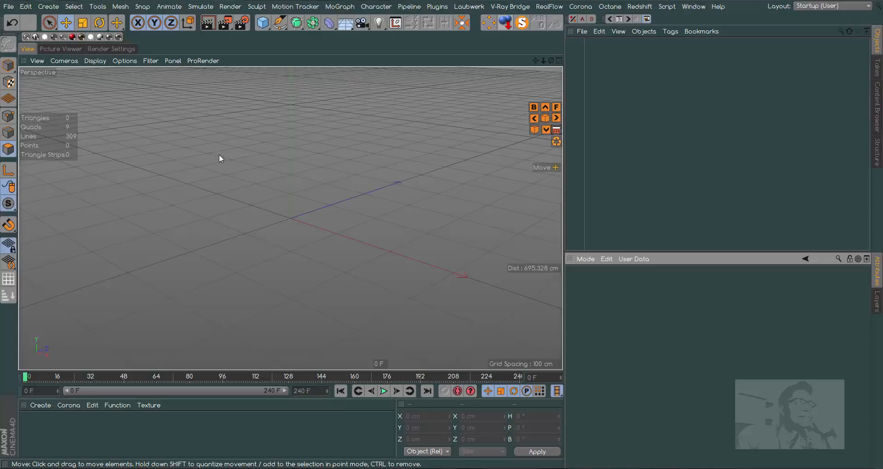
click(297, 23)
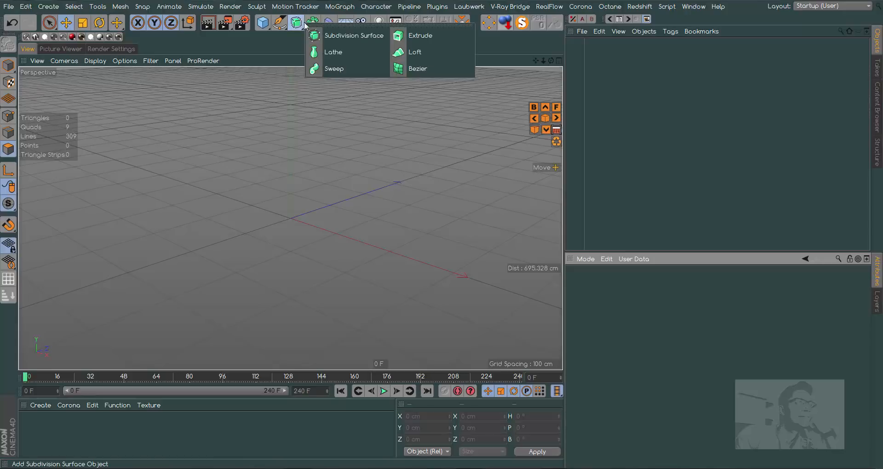
click(354, 35)
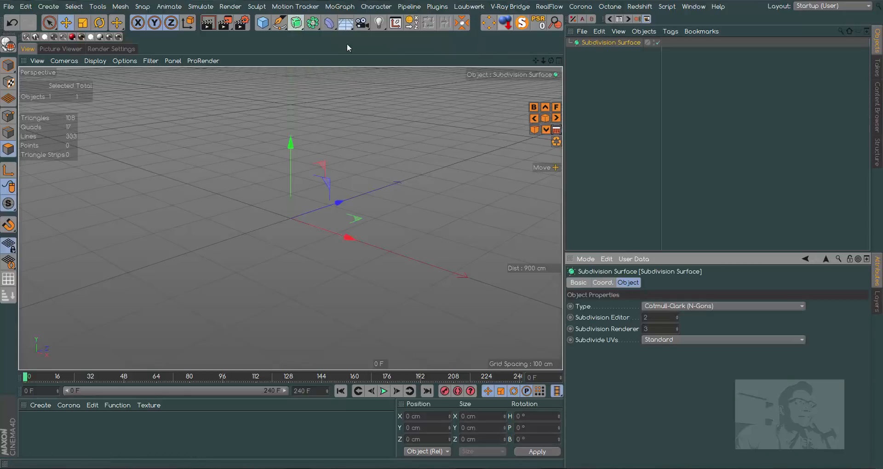
click(296, 22)
click(313, 22)
click(381, 70)
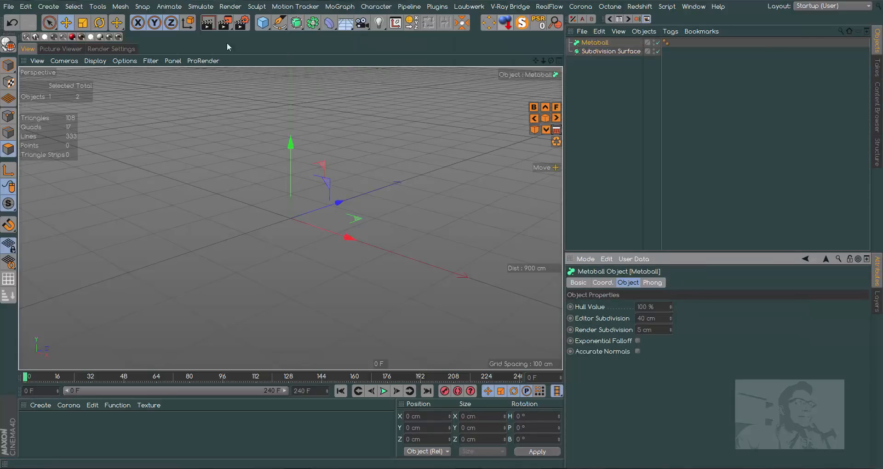
Add a particle Emitter to the scene.
click(170, 7)
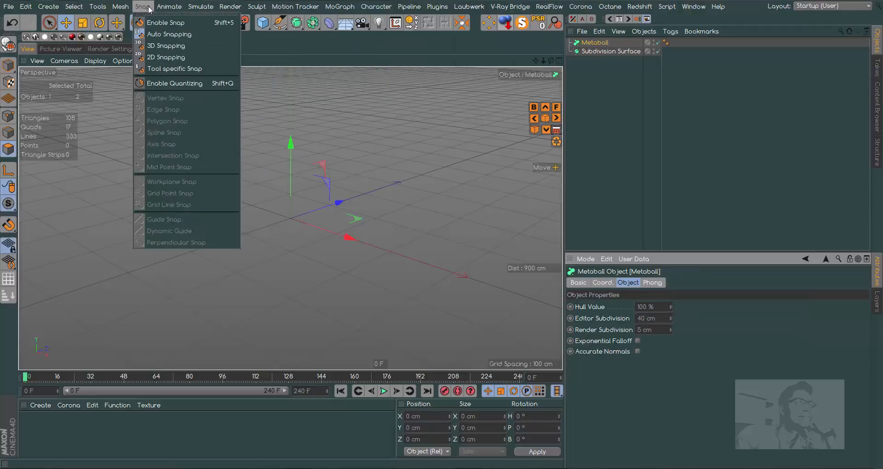
mouse_move(200, 6)
mouse_move(225, 48)
click(278, 50)
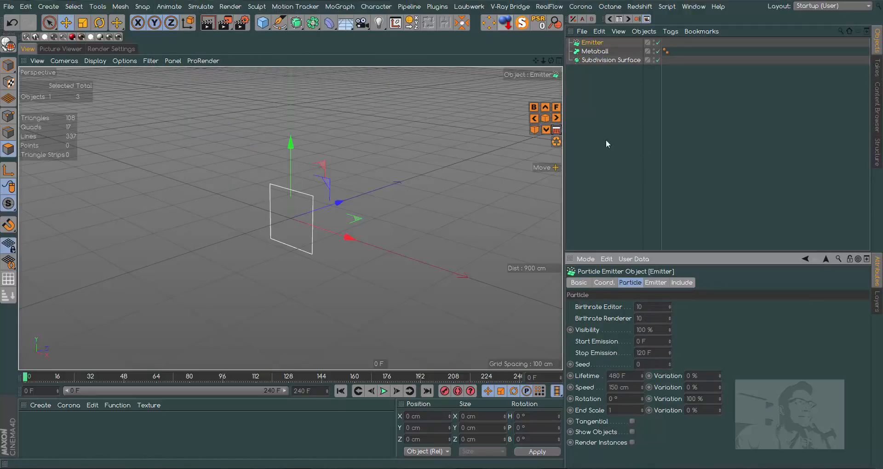
Add a sphere, scale it down to a radius of about 7.2 cm, and make it a child of the Emitter.
drag(550, 61, 349, 73)
drag(263, 22, 483, 56)
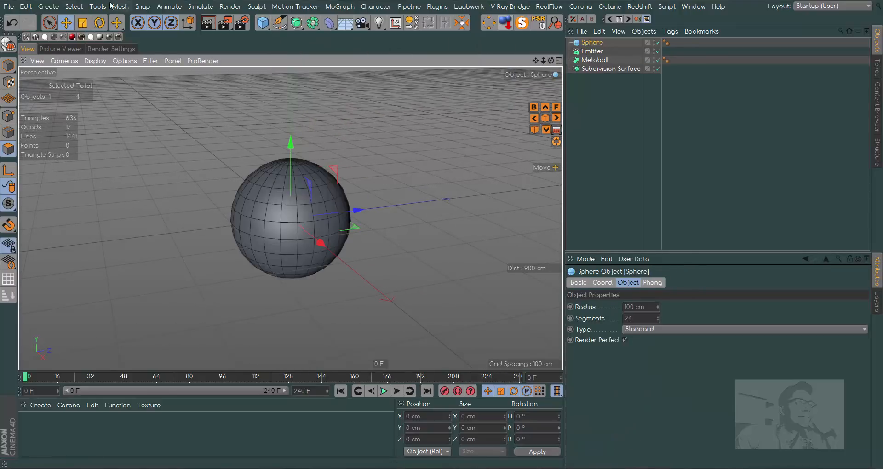
click(83, 22)
drag(227, 124, 175, 125)
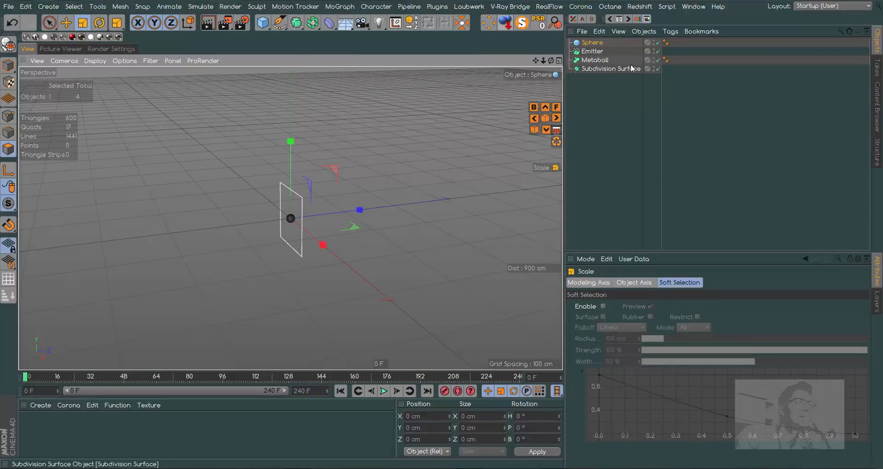
drag(593, 43, 598, 52)
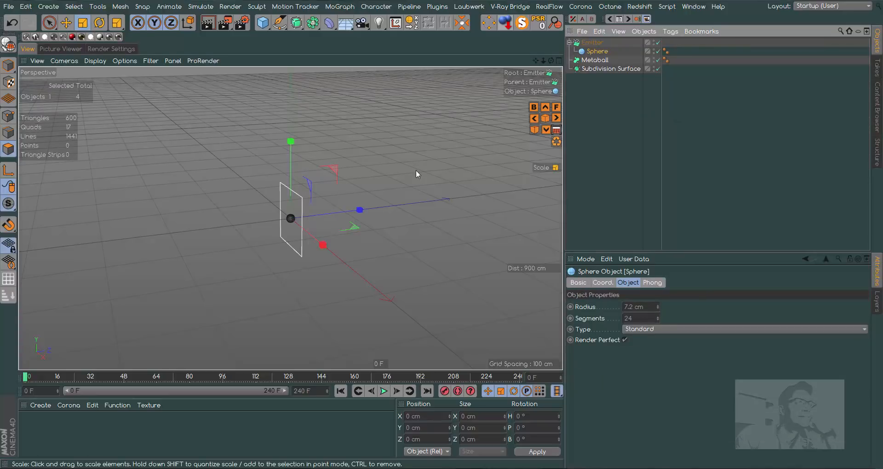
Add a second sphere of 100 cm radius and place it behind the emitter along Z at about Z -395 cm, Y 83 cm.
click(263, 22)
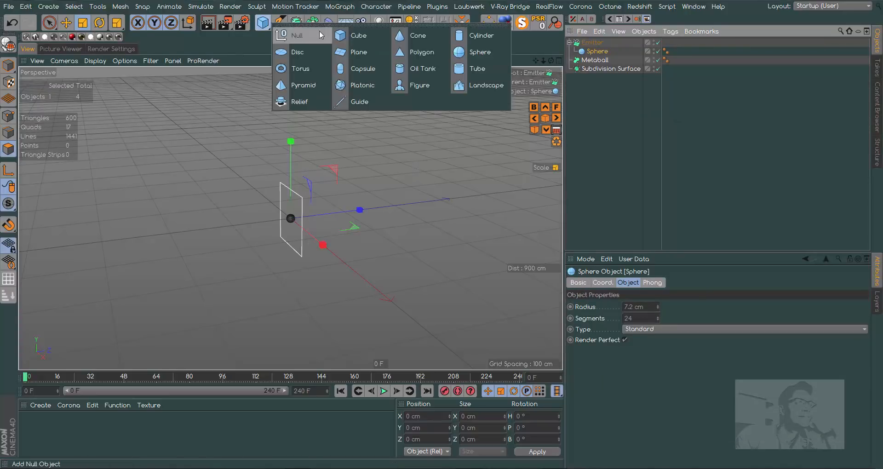
click(488, 55)
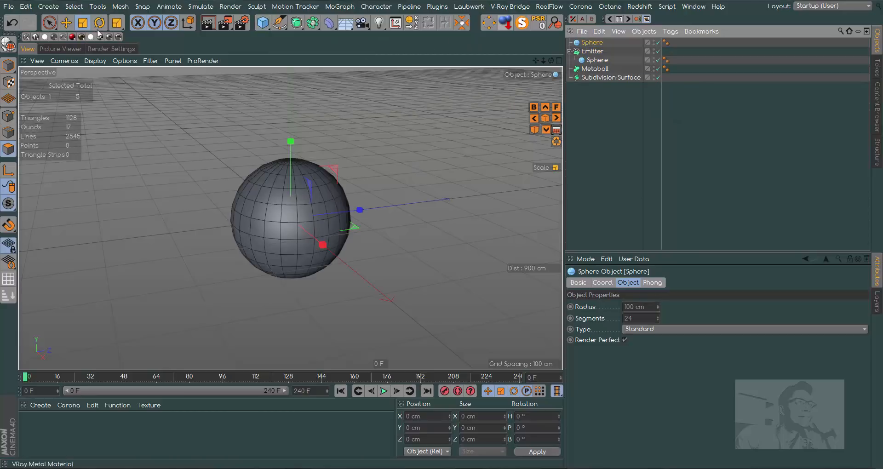
click(66, 22)
drag(357, 210, 245, 224)
drag(551, 61, 504, 61)
drag(209, 153, 213, 114)
Copy the 100 cm sphere along Z toward the emitter and scale the copy up slightly.
mouse_move(284, 193)
mouse_down()
mouse_move(197, 192)
mouse_move(297, 198)
mouse_up()
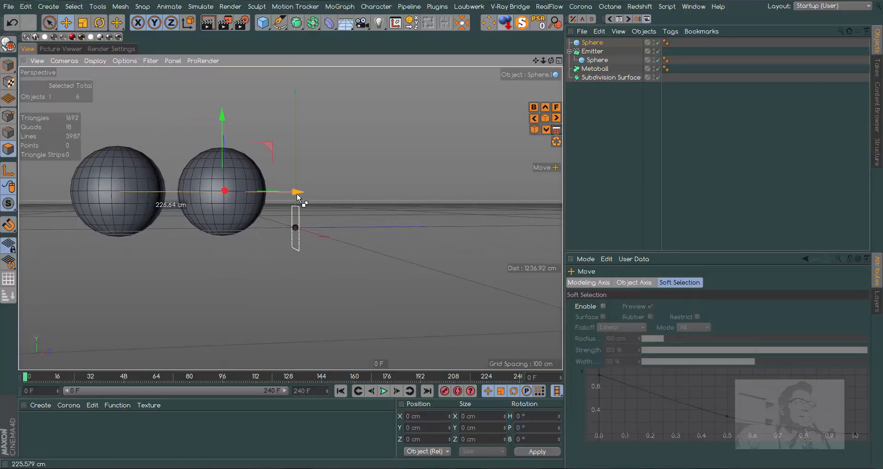
click(83, 22)
drag(286, 97, 311, 98)
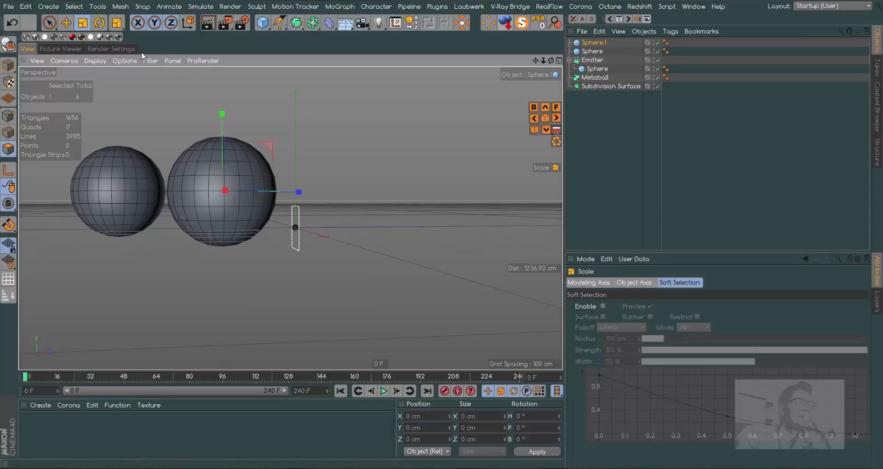
Copy the enlarged sphere straight down and shrink the copy to a radius of about 60.9 cm.
key(e)
ctrl+drag(222, 113, 221, 238)
key(t)
drag(377, 134, 97, 65)
Close the gap between the two stacked spheres by raising the small one to about Y -166 cm and lowering the large one.
click(66, 23)
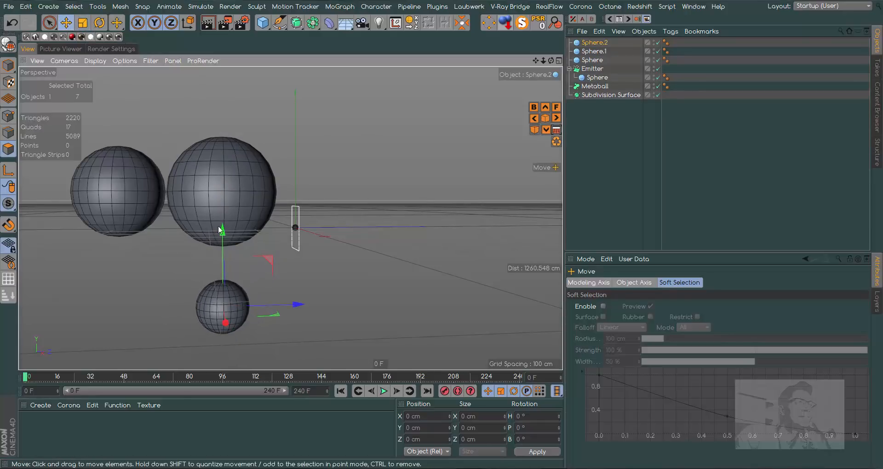
drag(223, 230, 222, 226)
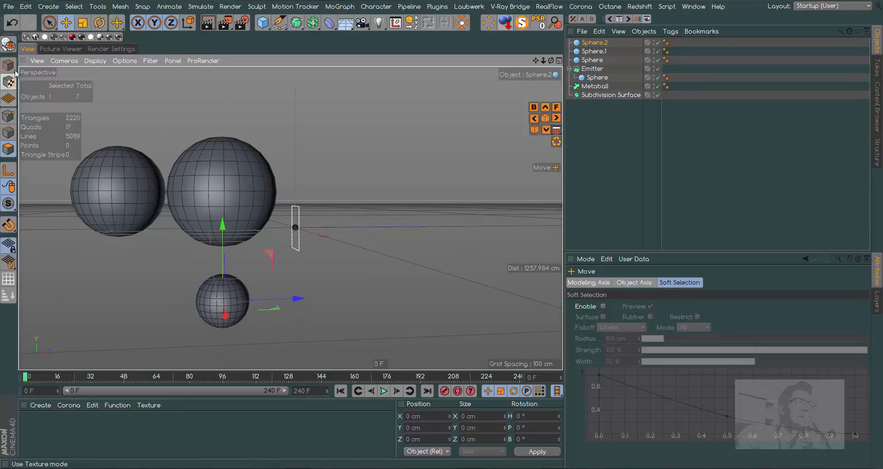
click(233, 166)
drag(222, 121, 221, 140)
Make the three free-standing spheres children of the Metaball.
click(598, 43)
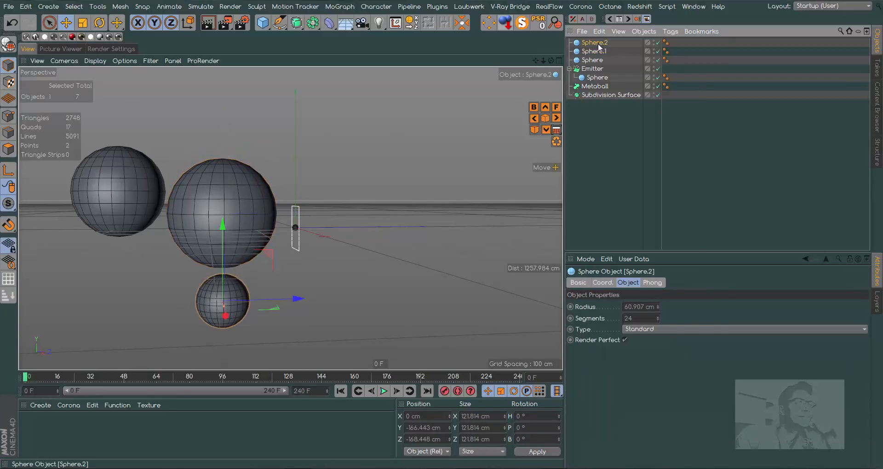
shift+click(596, 60)
drag(602, 44, 597, 87)
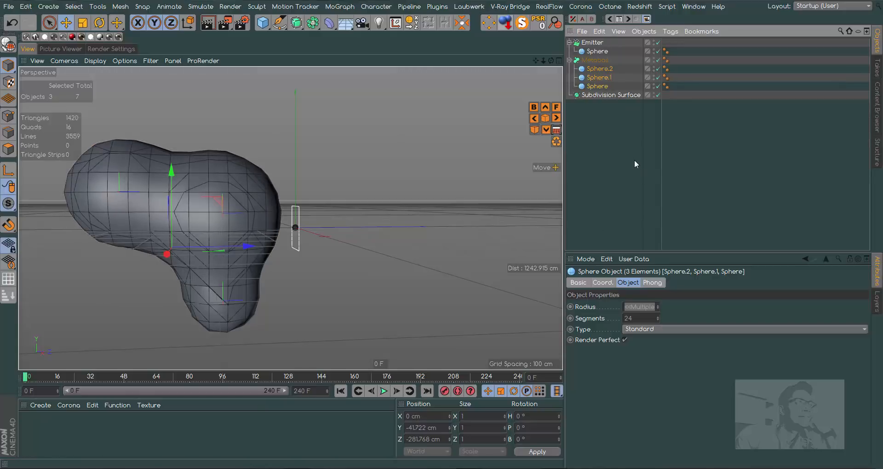
Add a cube and place it above and beyond the emitter at about Y 256 cm, Z 328 cm.
click(617, 95)
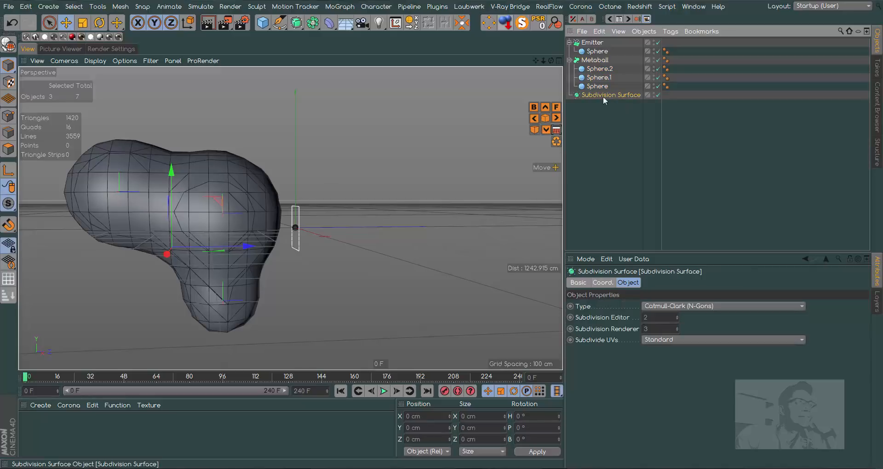
click(263, 23)
drag(369, 227, 430, 58)
drag(551, 61, 525, 62)
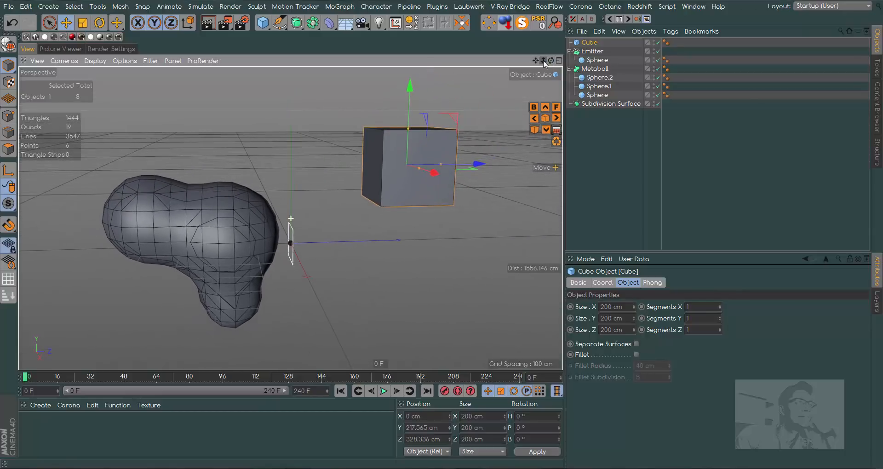
drag(413, 98, 413, 85)
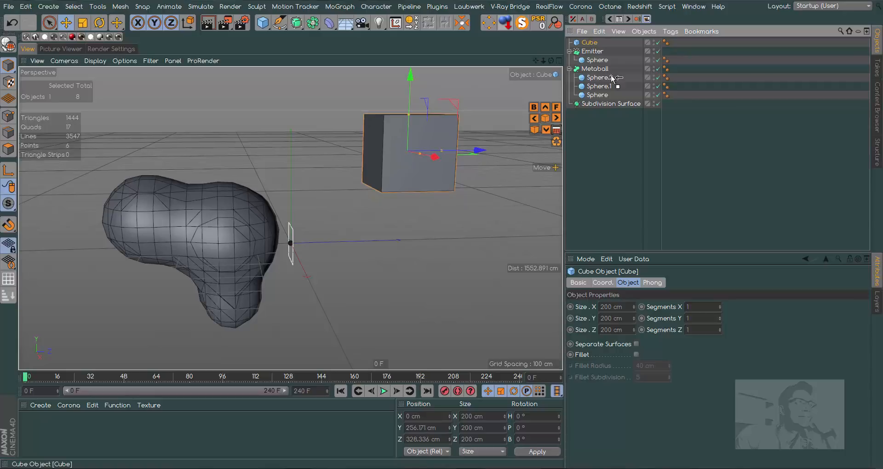
Make the cube a child of the Subdivision Surface and move it back along Z to about 158 cm.
drag(616, 103, 617, 104)
drag(458, 154, 417, 150)
drag(543, 61, 532, 50)
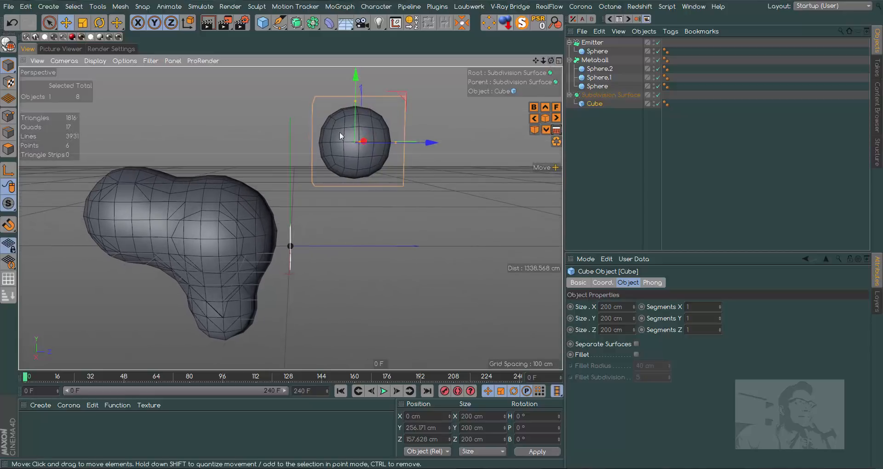
Play the particle animation briefly, stop it, and enable Show Objects on the Emitter.
click(384, 391)
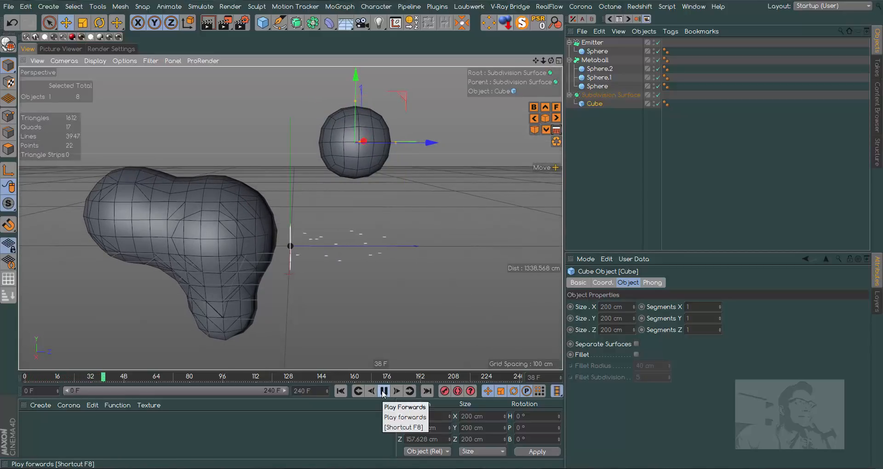
click(384, 391)
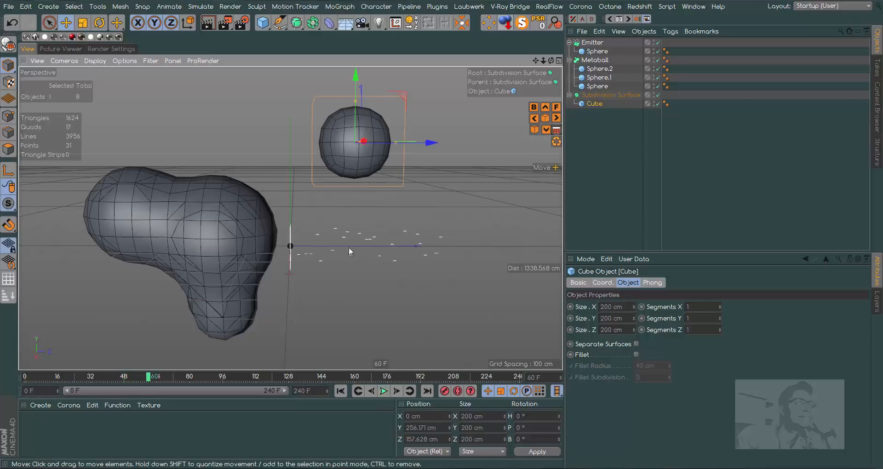
click(594, 42)
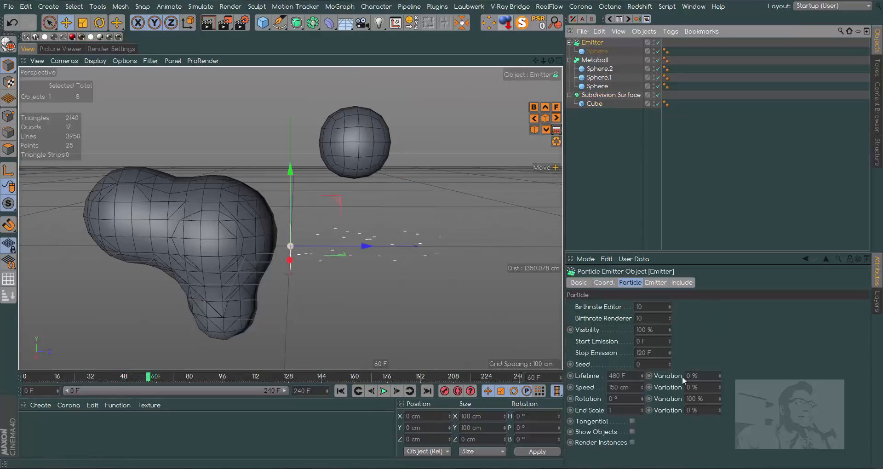
click(632, 432)
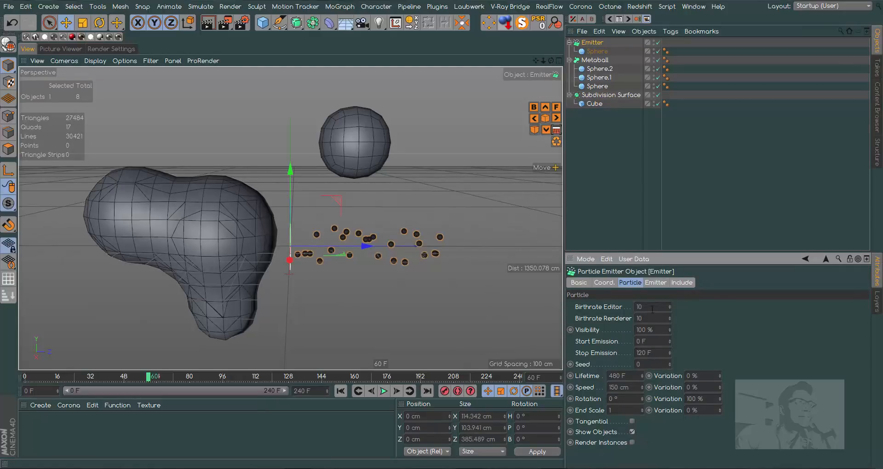
Set the Emitter's Birthrate Editor to 100 and play the animation from the start up to frame 79.
text(100)
click(341, 391)
click(383, 391)
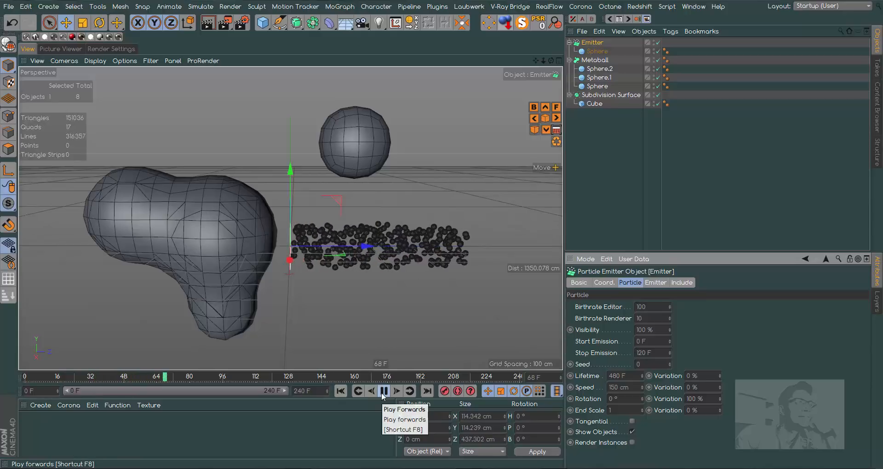
click(384, 391)
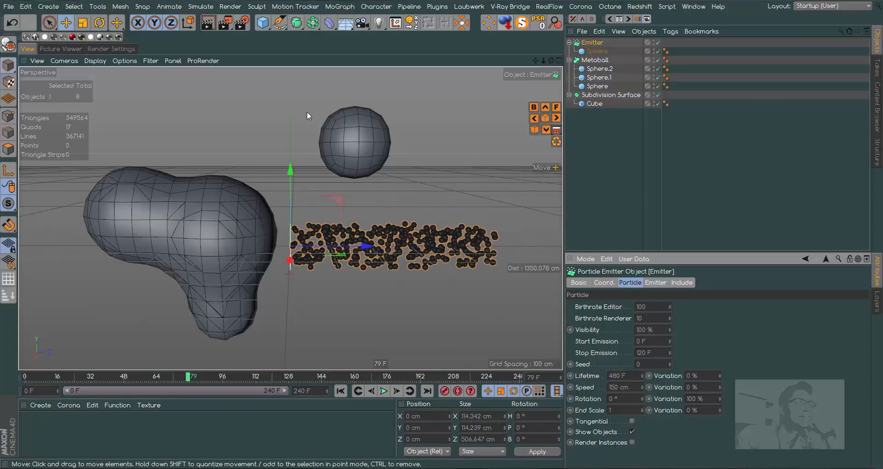
Render frame 79 in the Picture Viewer and return to the viewport.
click(227, 24)
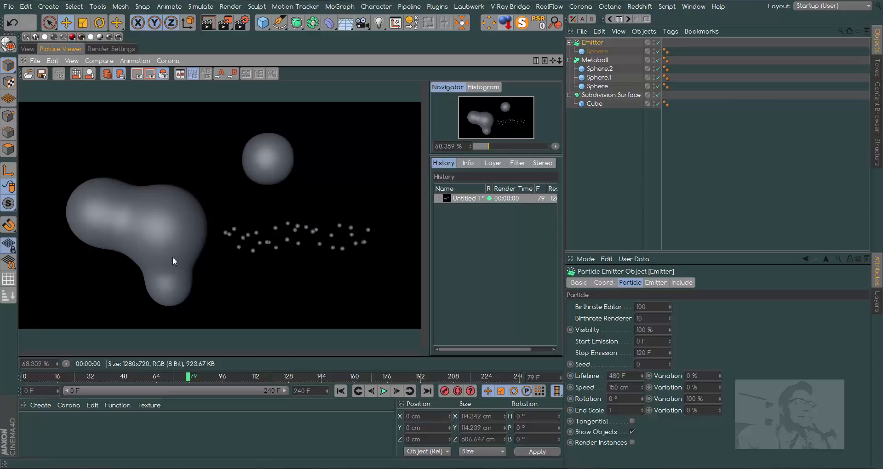
click(27, 49)
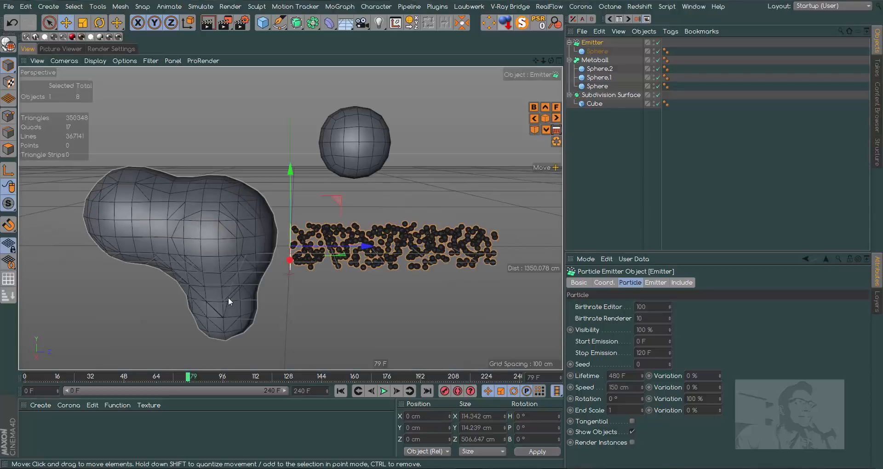
Inside the Metaball, move the 100 cm sphere outward to about Z -450 cm and lower the small sphere to about Y -209 cm.
click(597, 86)
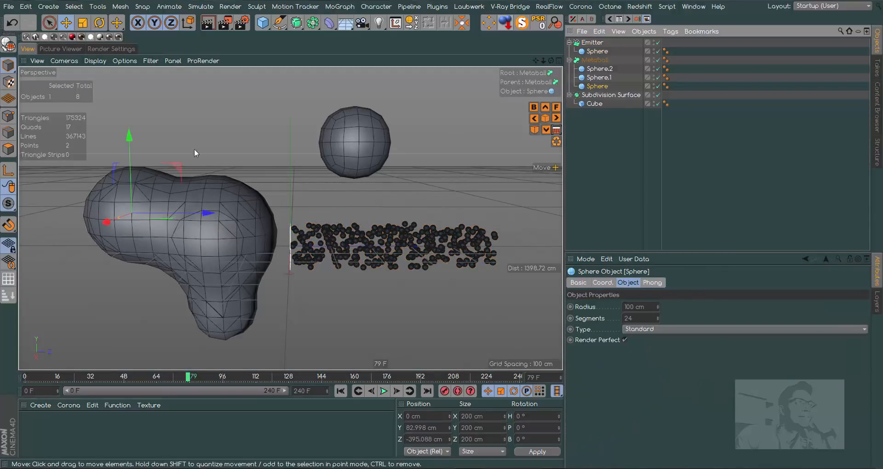
drag(204, 212, 183, 215)
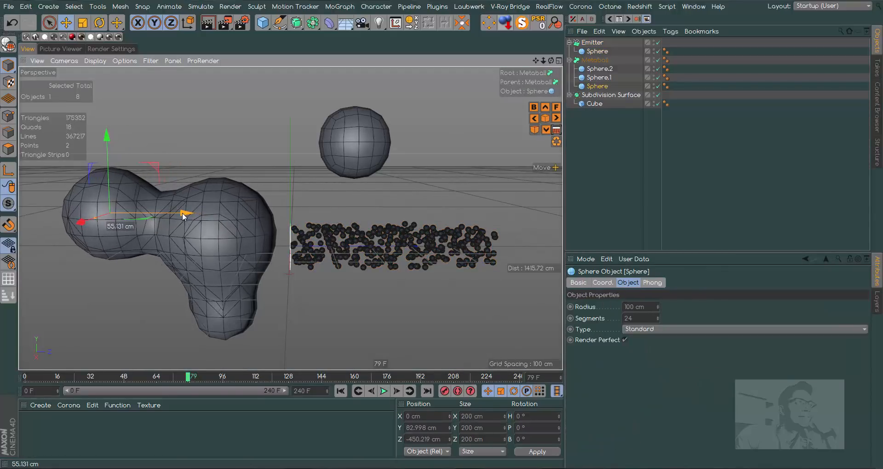
click(599, 69)
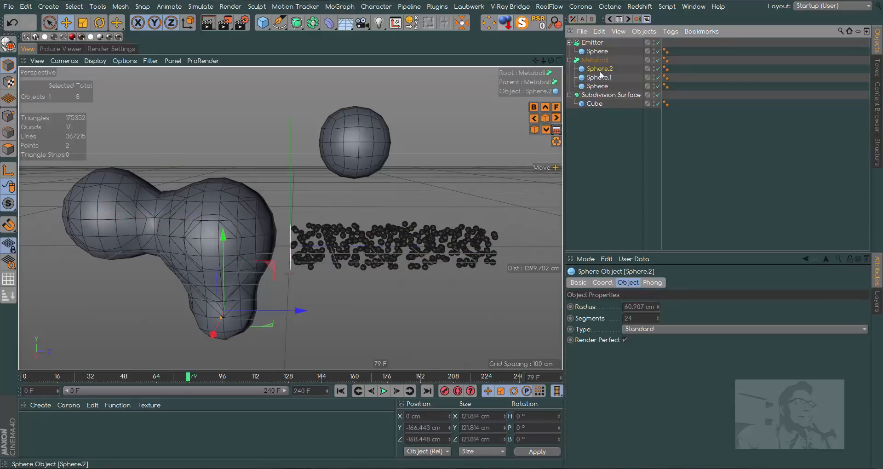
drag(223, 235, 222, 256)
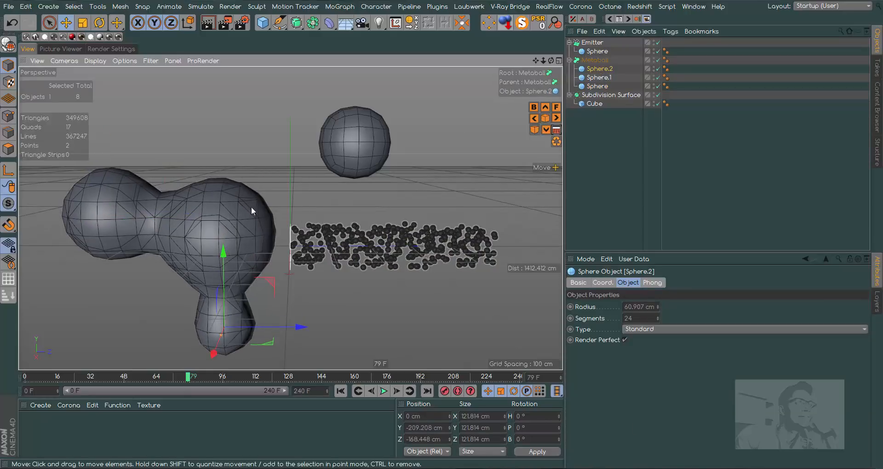
drag(543, 61, 544, 59)
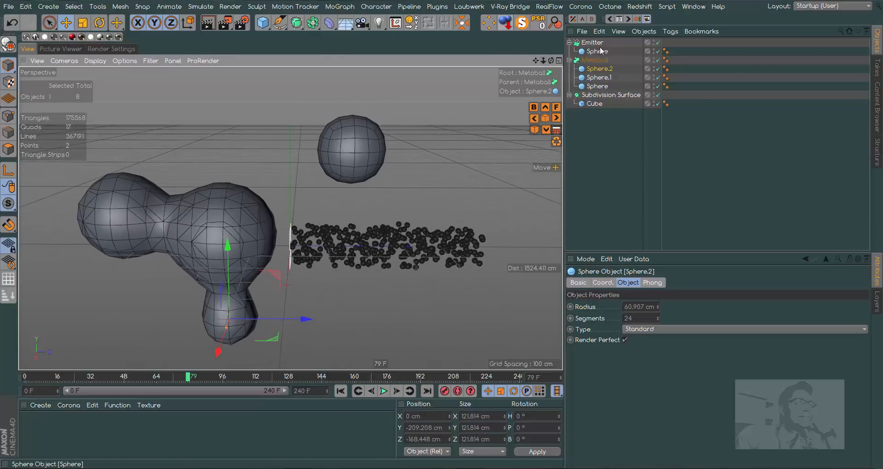
Set the Subdivision Surface's Subdivision Editor to 1, and render frame 79 in the viewport and in the Picture Viewer.
click(611, 95)
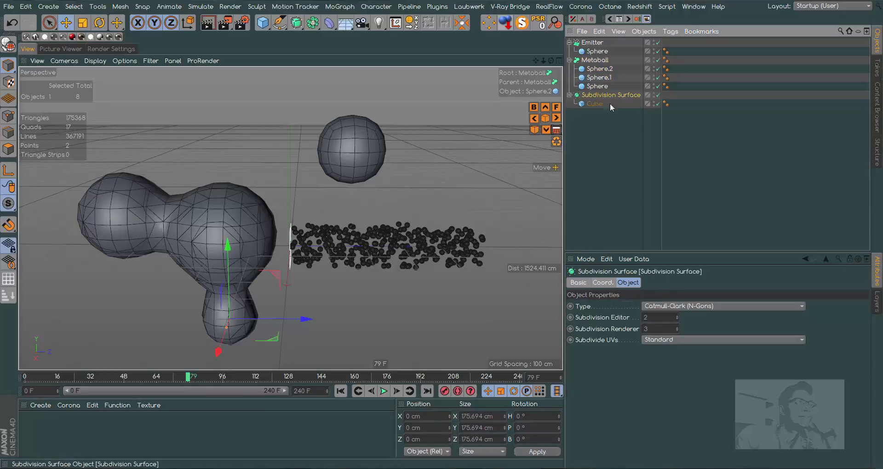
click(677, 316)
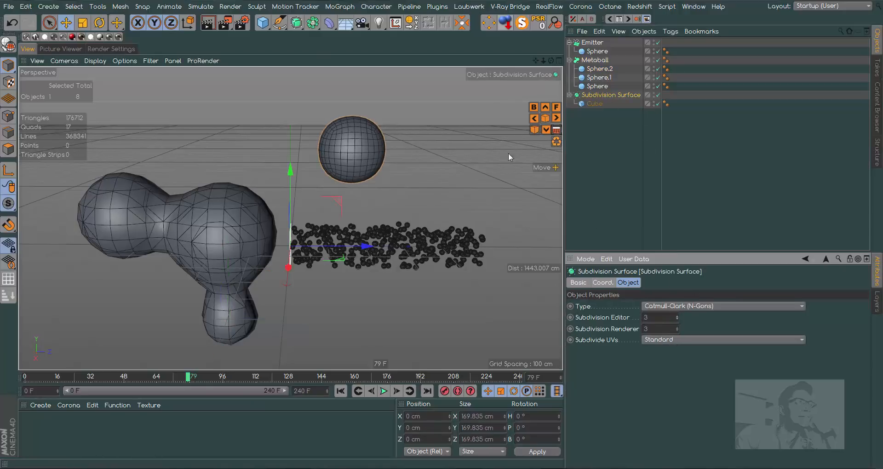
click(678, 318)
click(678, 318)
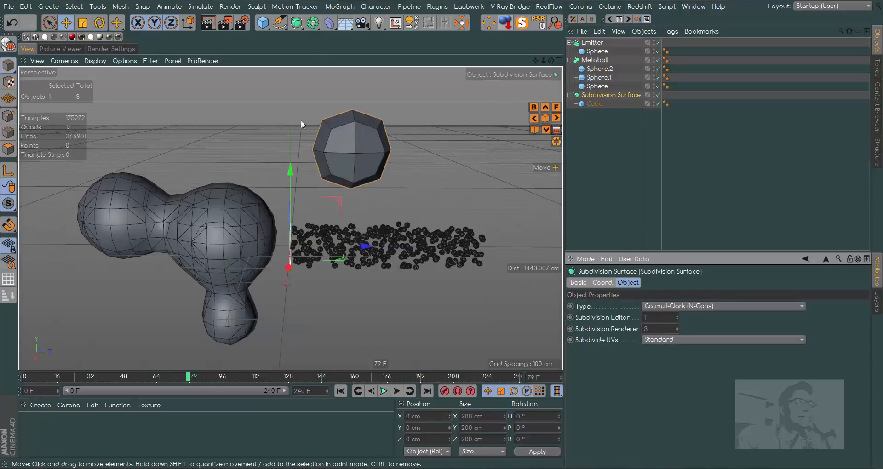
click(208, 22)
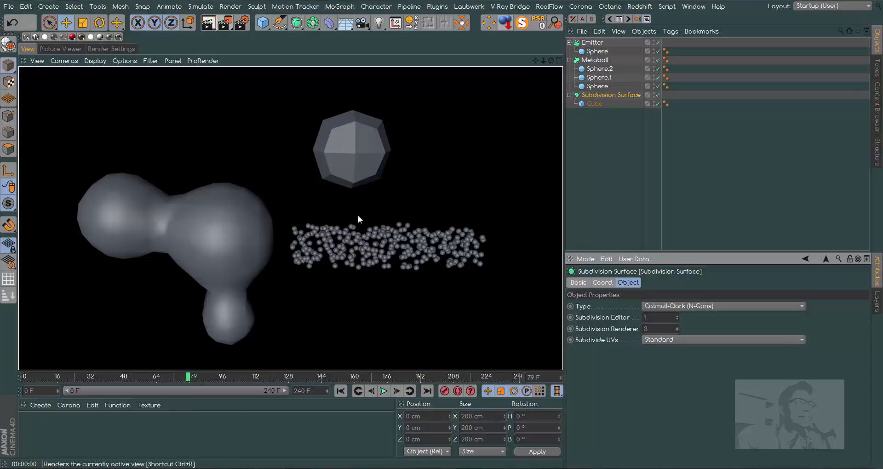
click(224, 22)
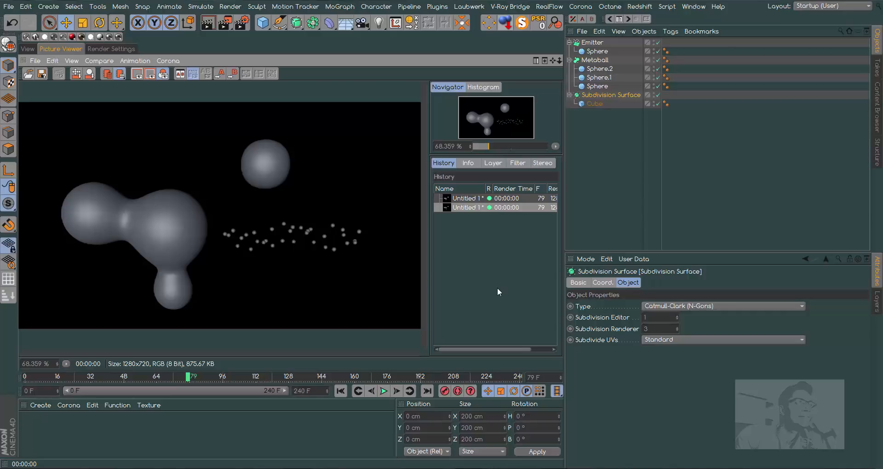
Review the editor and renderer settings of the Emitter, Metaball and Subdivision Surface, and return to the viewport.
click(593, 42)
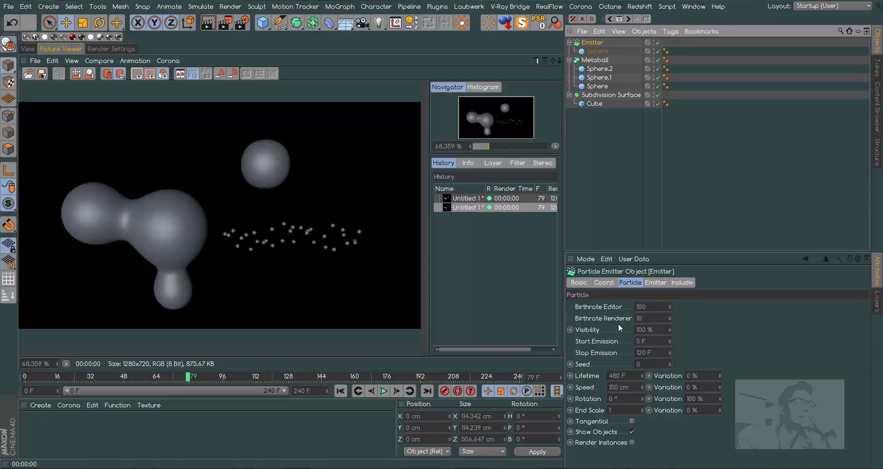
click(597, 61)
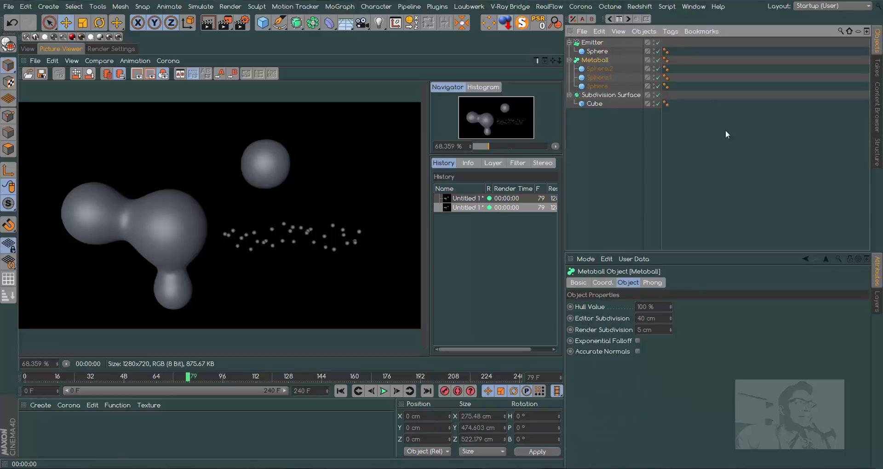
click(614, 95)
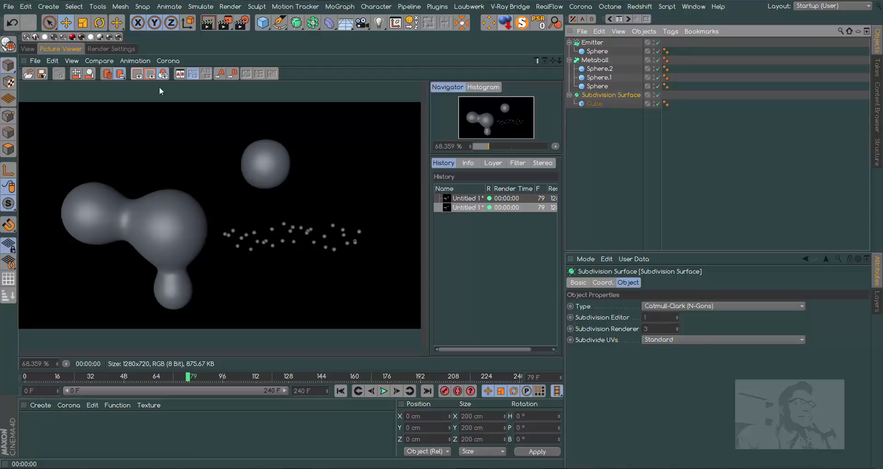
click(28, 49)
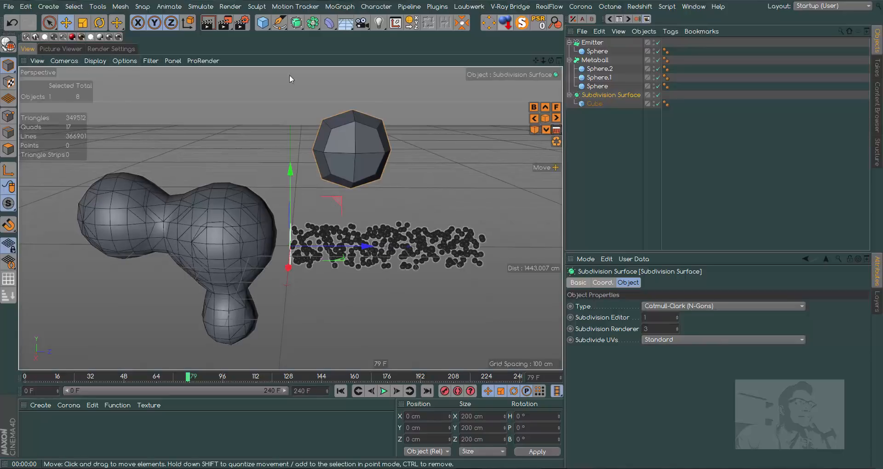
Render the active view, compare it with a Picture Viewer render of the same frame, and return to the viewport.
click(208, 23)
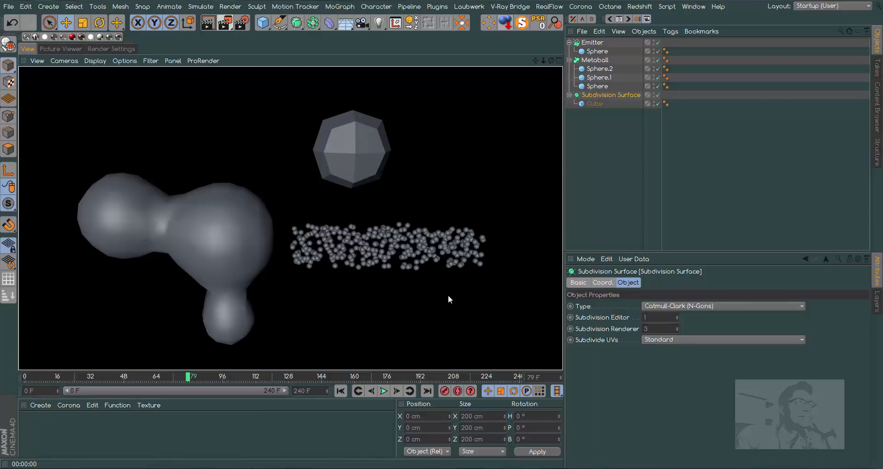
drag(660, 329, 604, 341)
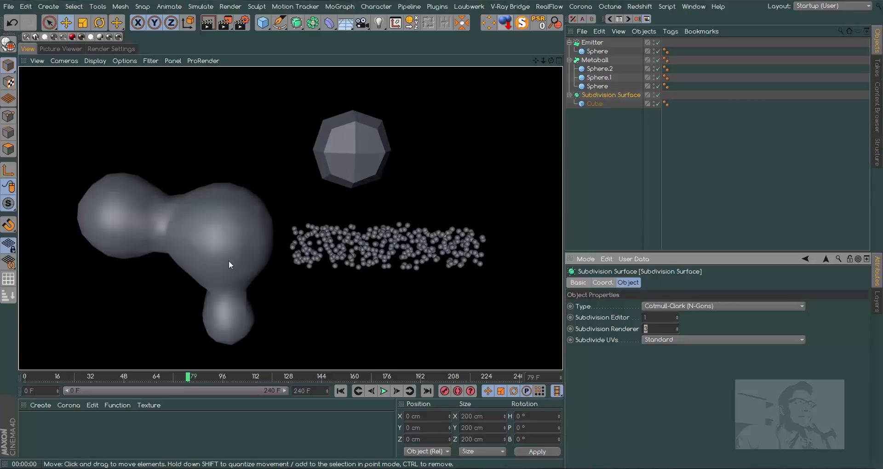
click(225, 23)
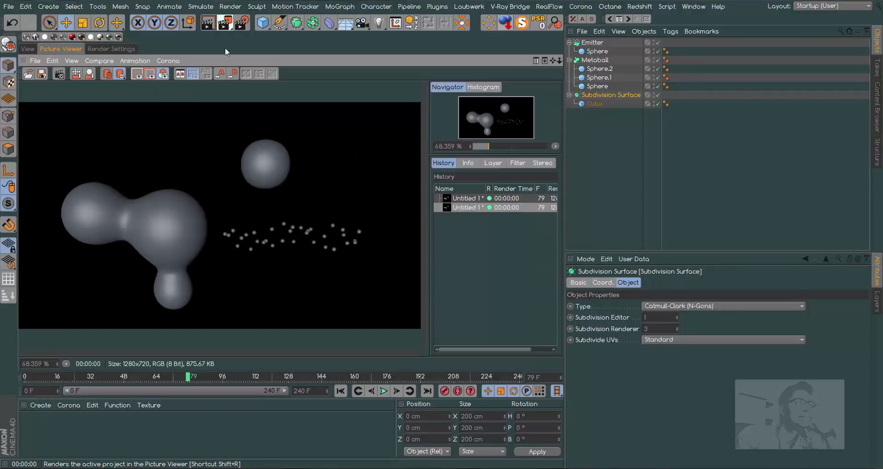
click(27, 48)
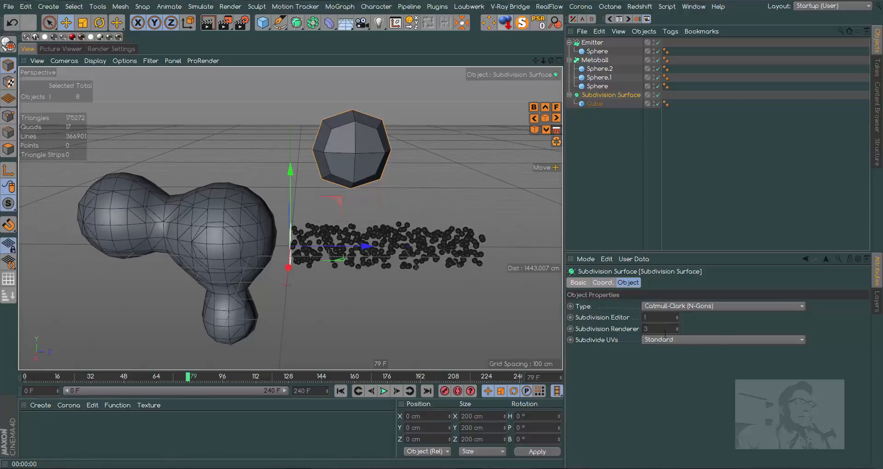
Check the Subdivision Editor and Subdivision Renderer values, and render frame 79 in the Picture Viewer again.
click(646, 317)
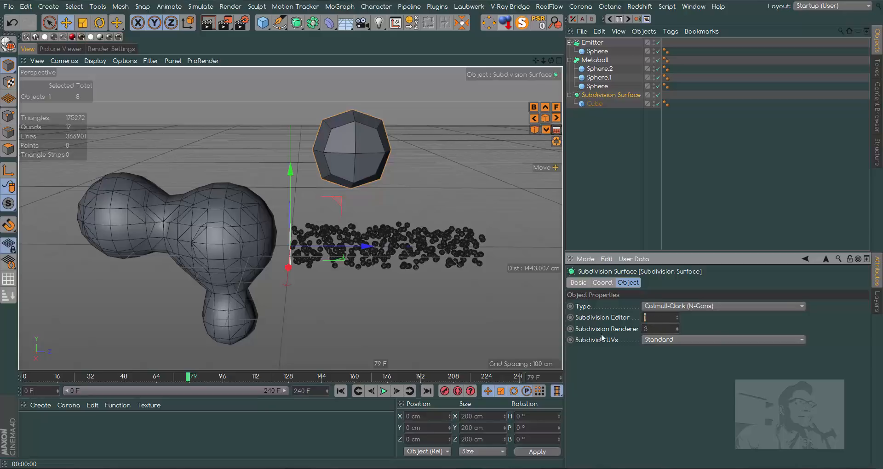
click(657, 329)
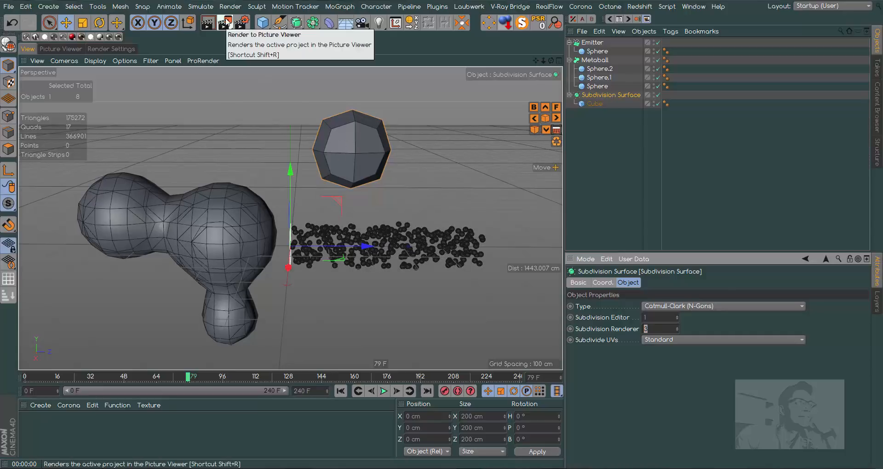
click(660, 317)
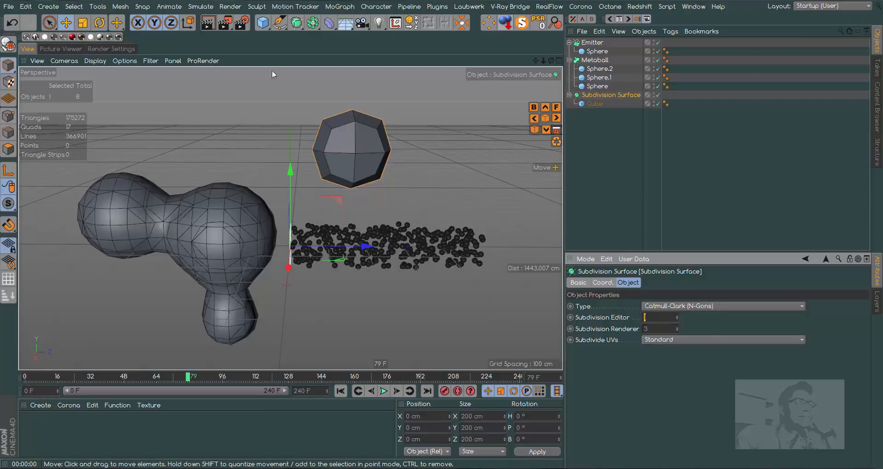
click(225, 22)
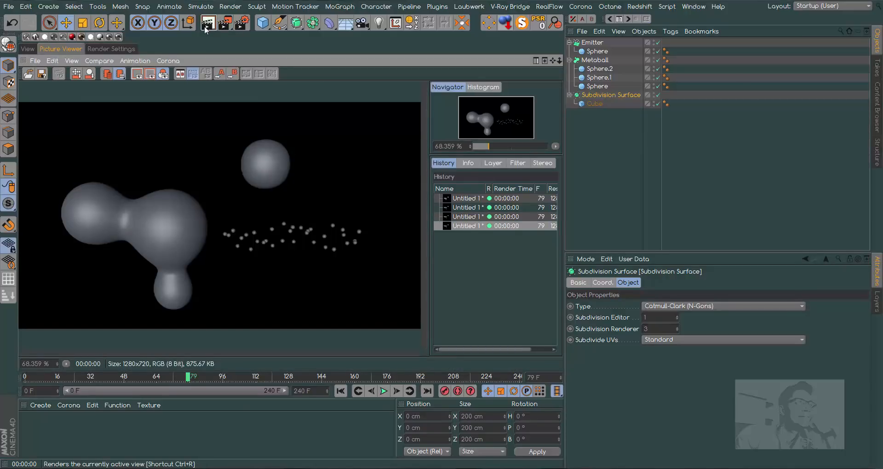
click(27, 48)
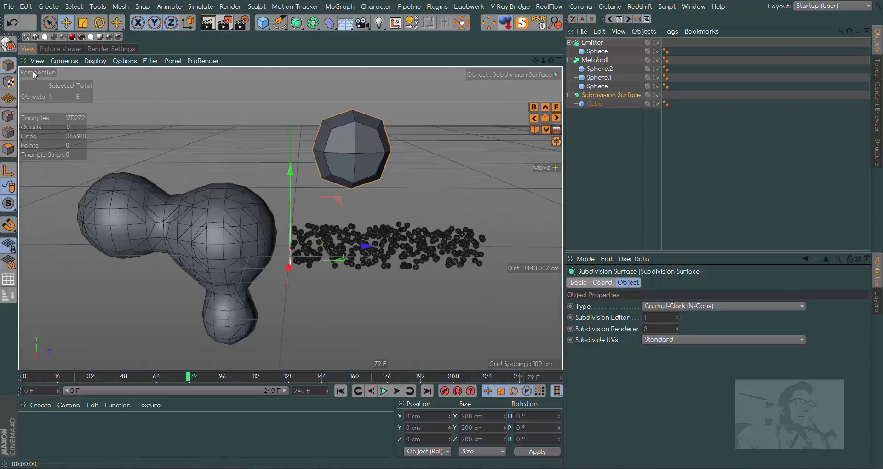
Compare a viewport render of the scene with a fresh Picture Viewer render, ending back in the viewport.
click(208, 29)
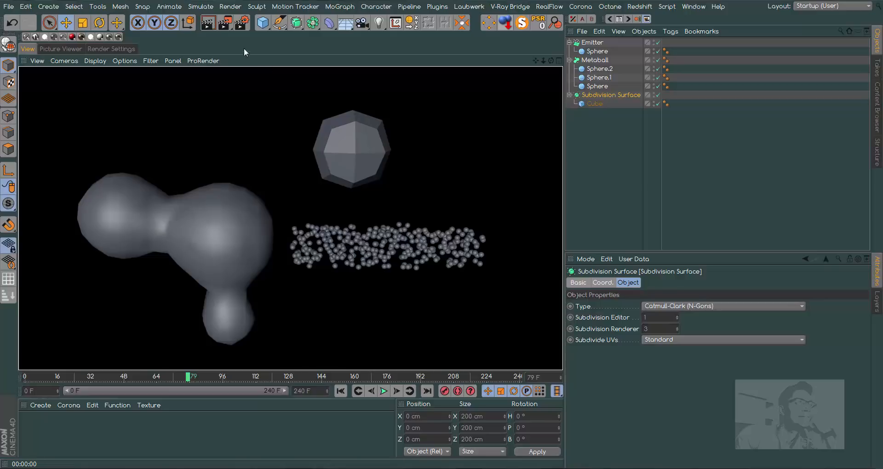
click(67, 49)
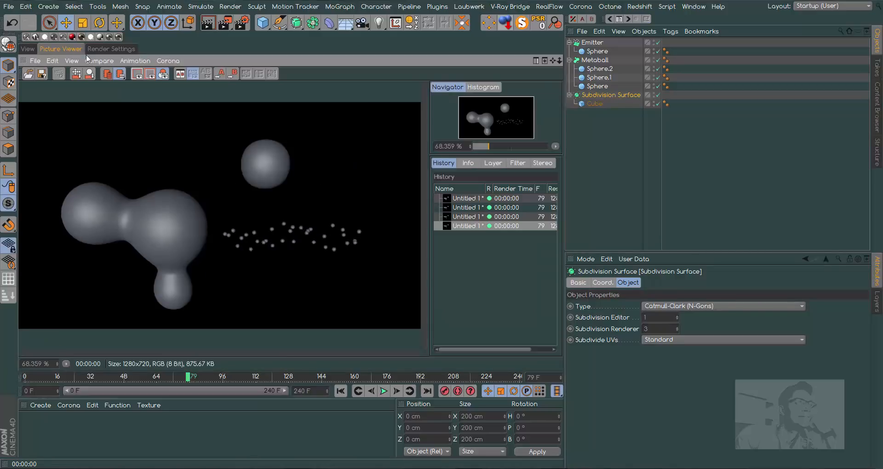
click(222, 26)
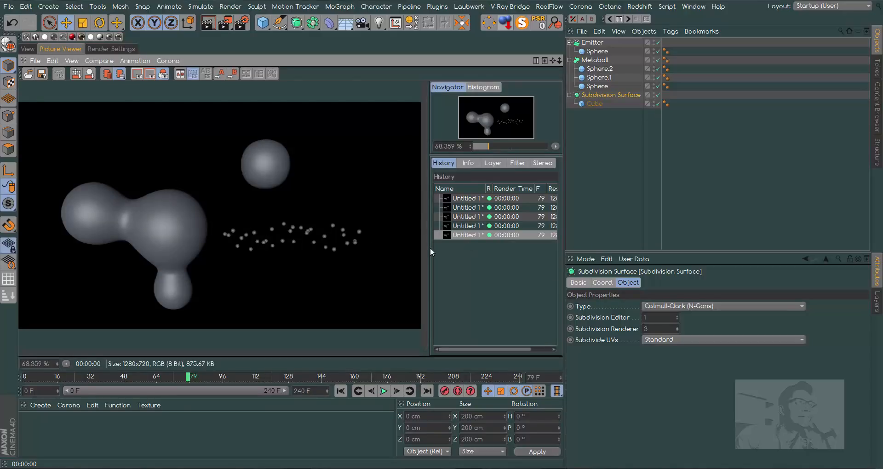
click(29, 49)
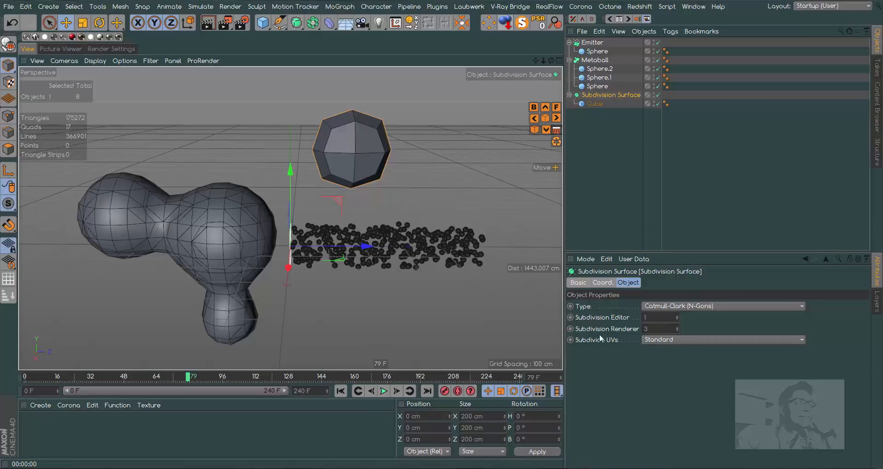
Set the Subdivision Surface's Subdivision Editor to 3.
double_click(658, 317)
text(3)
key(Return)
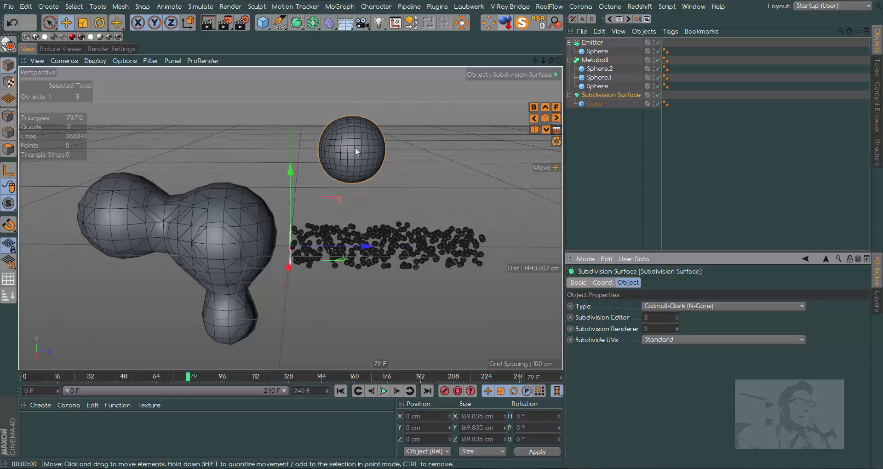
Render frame 79 in the Picture Viewer and compare the new image with the previous one in the render history.
click(226, 26)
click(496, 236)
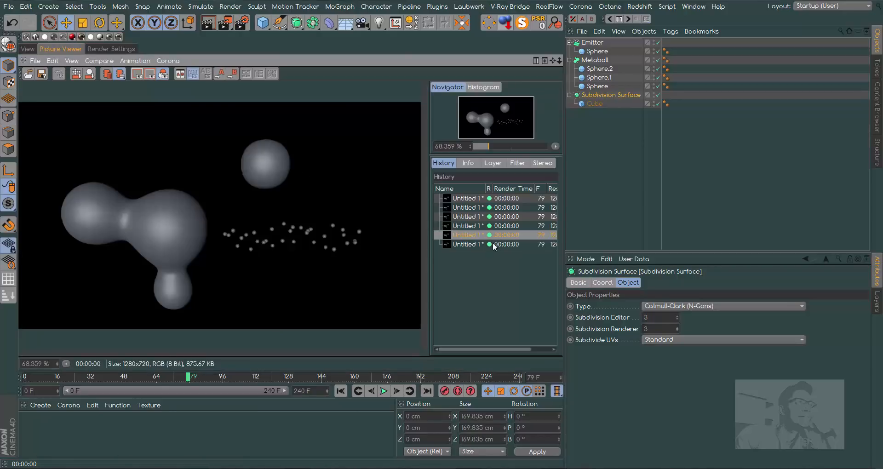
click(488, 245)
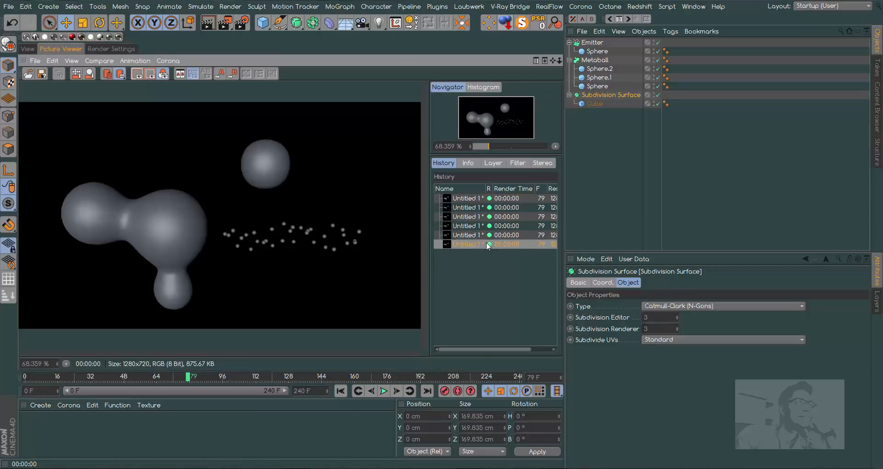
click(28, 49)
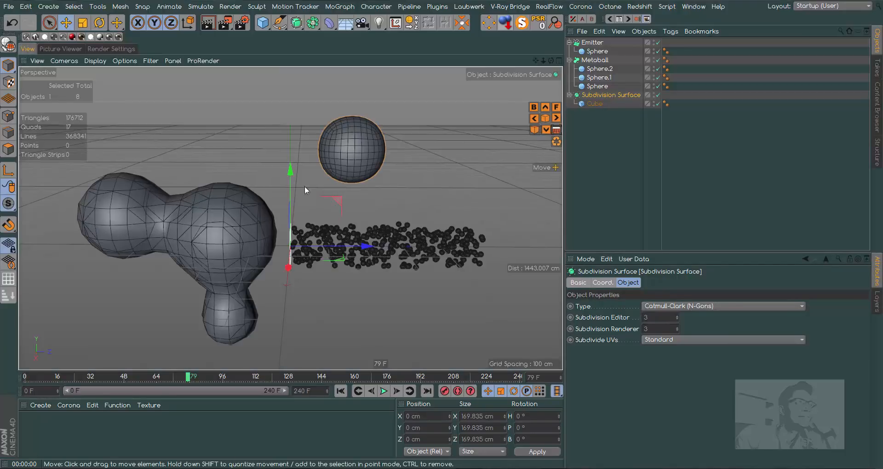
Render the active view with the smoother cube and check it against an earlier image in the Picture Viewer history.
click(208, 22)
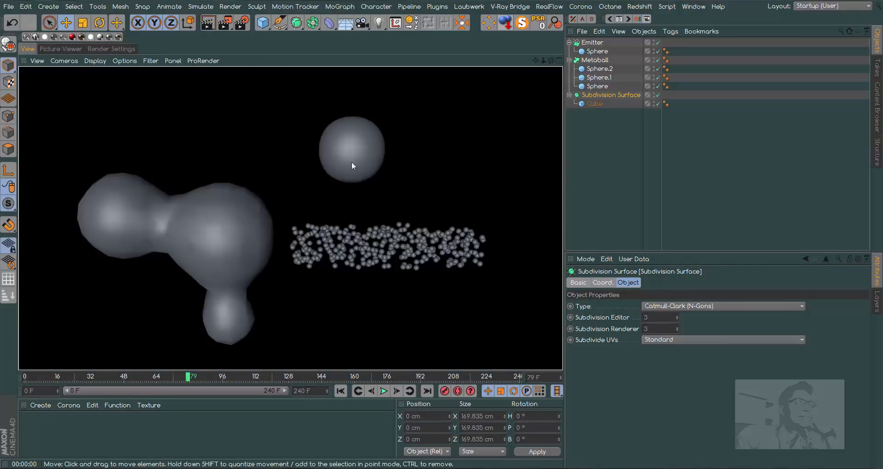
click(225, 22)
click(494, 235)
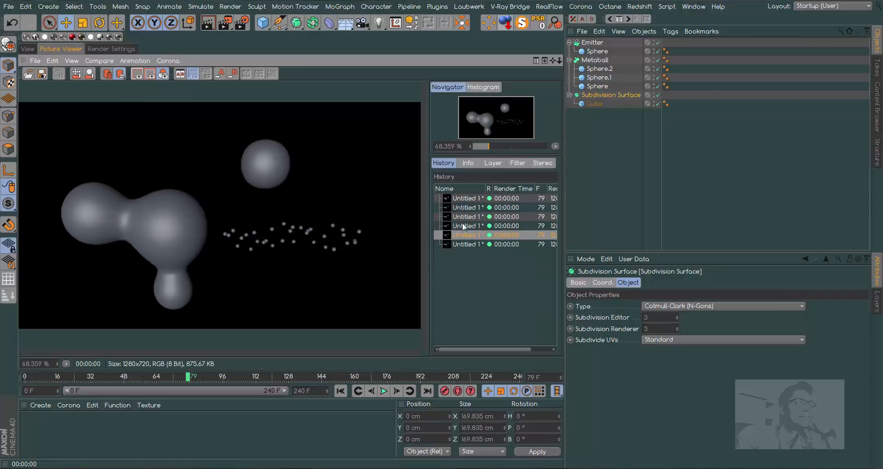
click(29, 48)
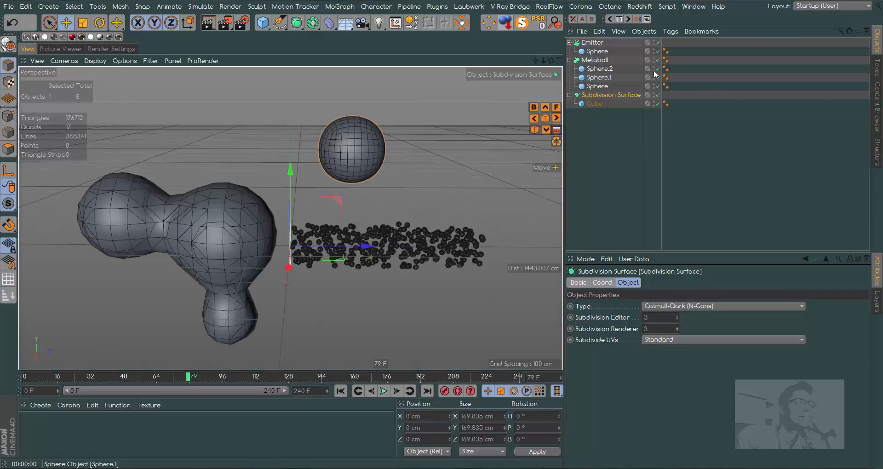
Set the Emitter's Birthrate Renderer to 100, after checking its Birthrate Editor value and the rendered particles.
click(592, 42)
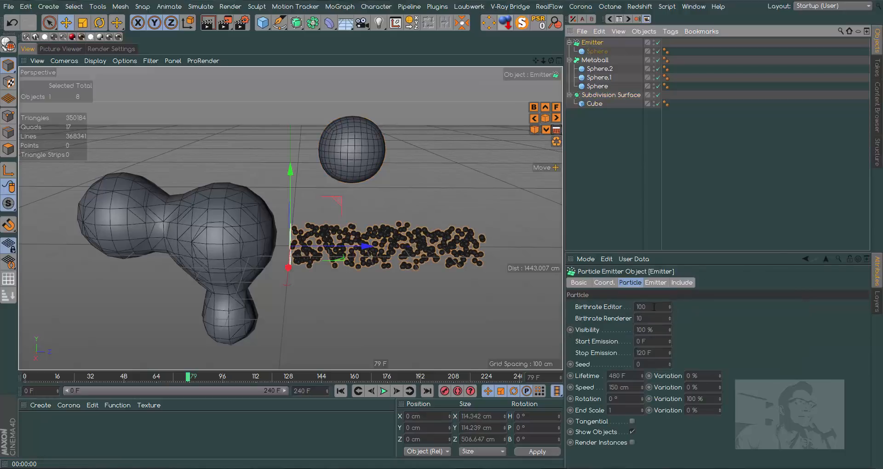
drag(650, 307, 617, 309)
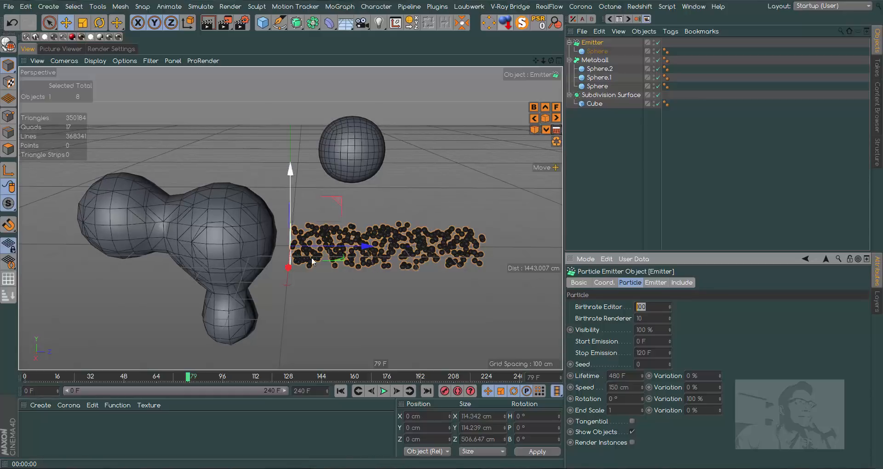
click(225, 22)
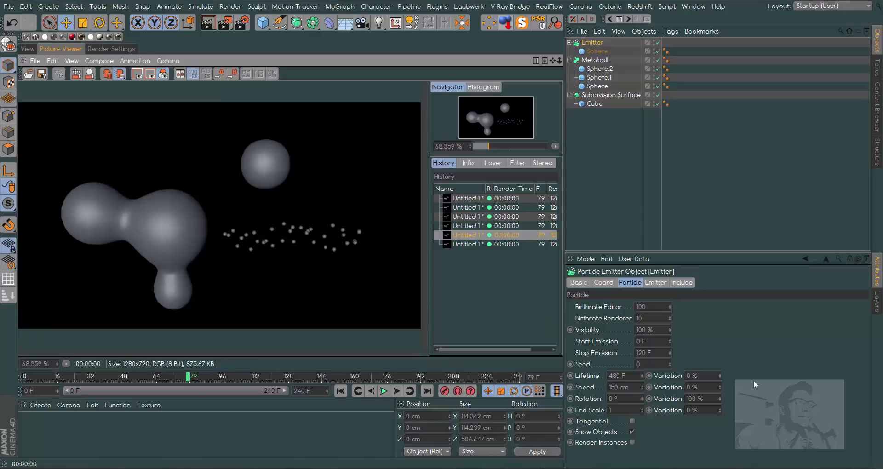
click(647, 318)
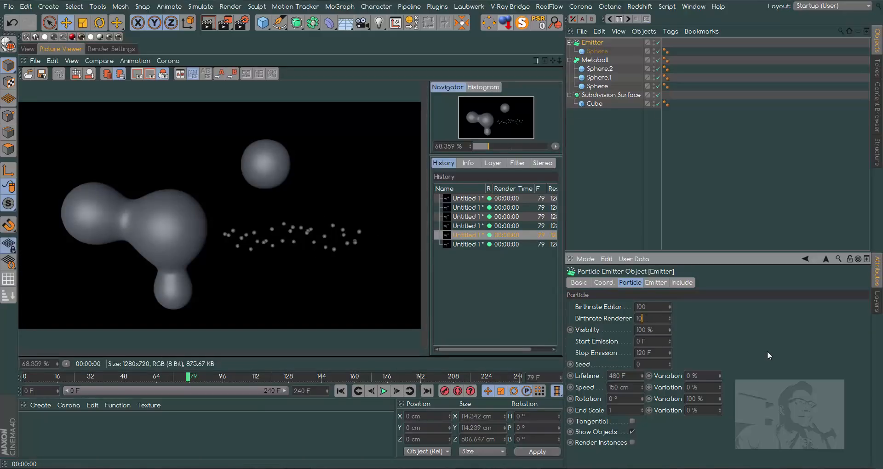
text(0)
Replay the particle simulation in the viewport from frame 0 and stop it at frame 79.
click(341, 391)
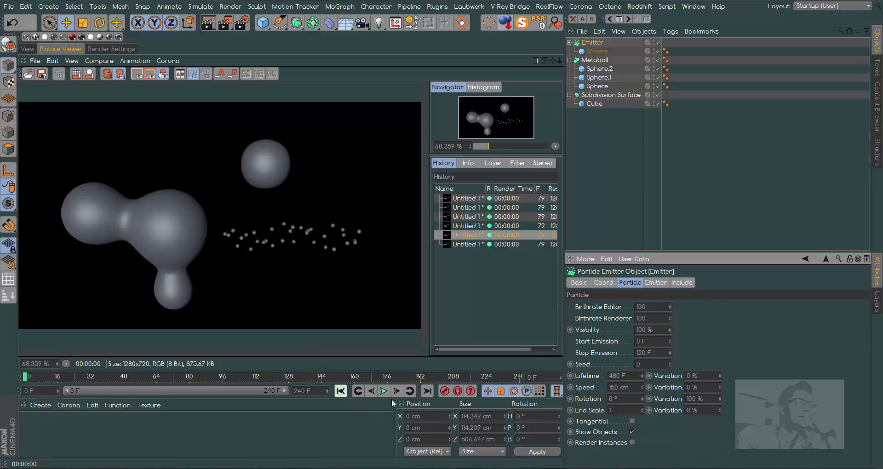
click(28, 49)
click(385, 391)
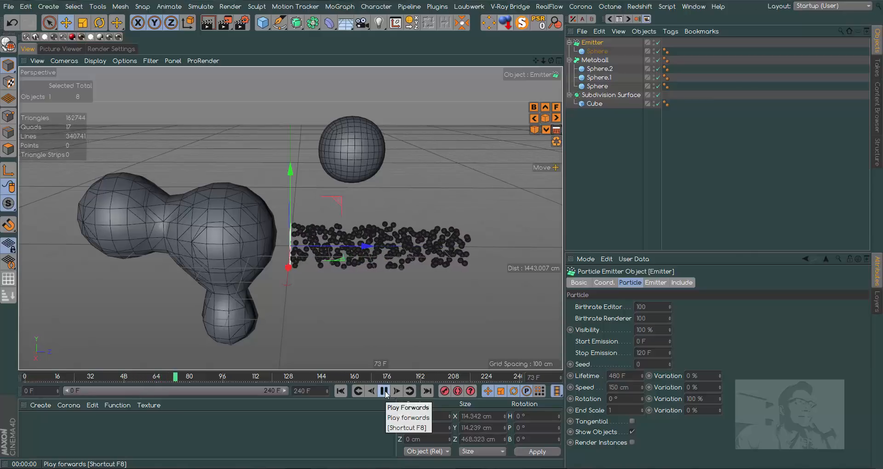
click(384, 391)
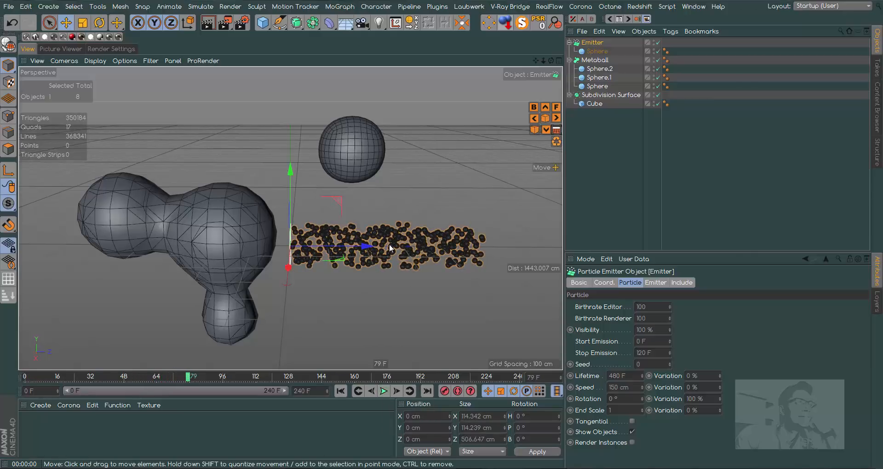
Render frame 79 in the Picture Viewer and compare its particles with those in the viewport.
click(650, 307)
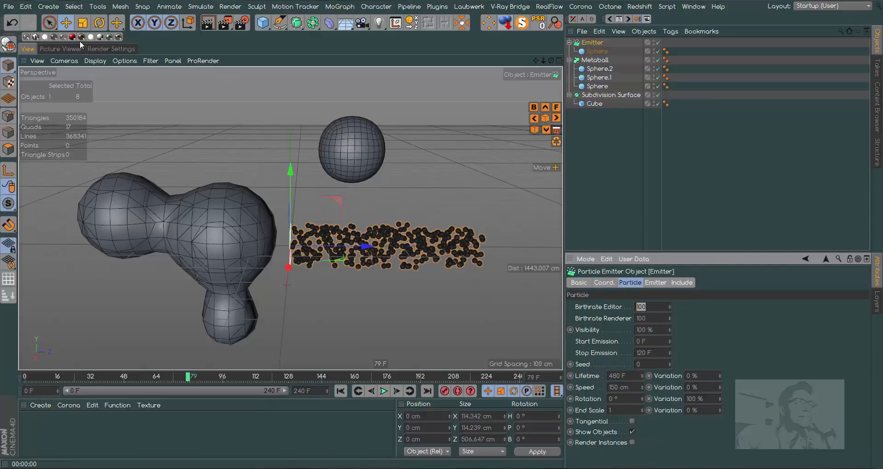
click(63, 48)
click(225, 24)
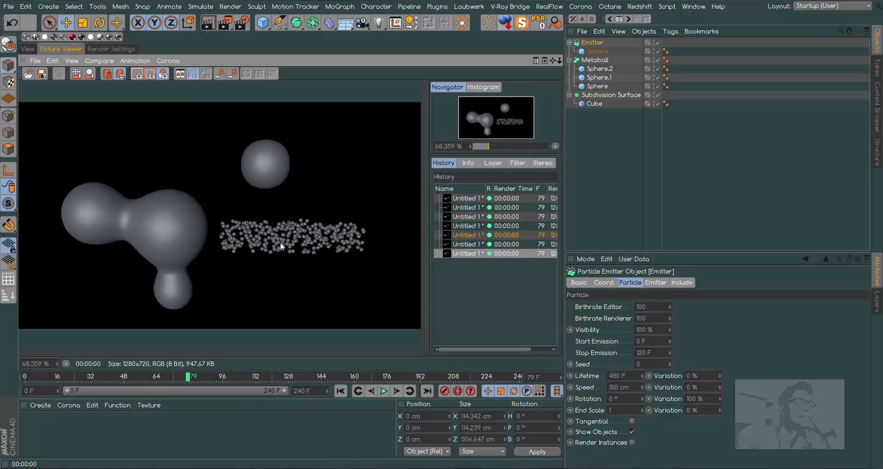
click(27, 49)
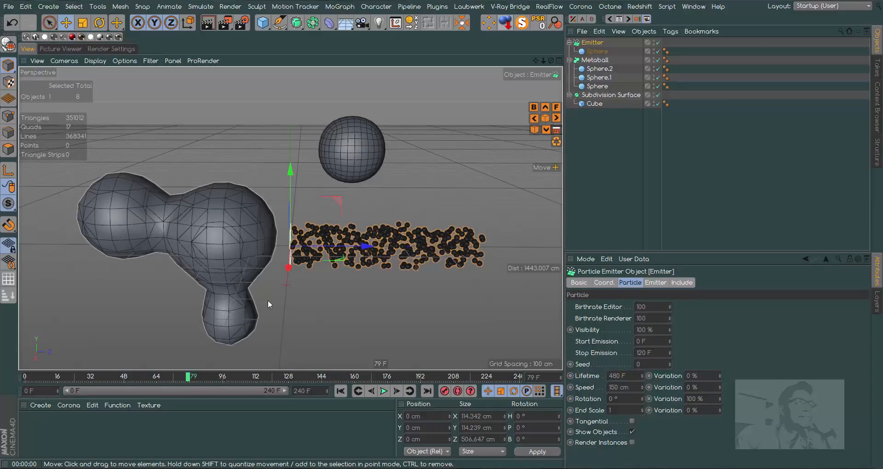
click(61, 49)
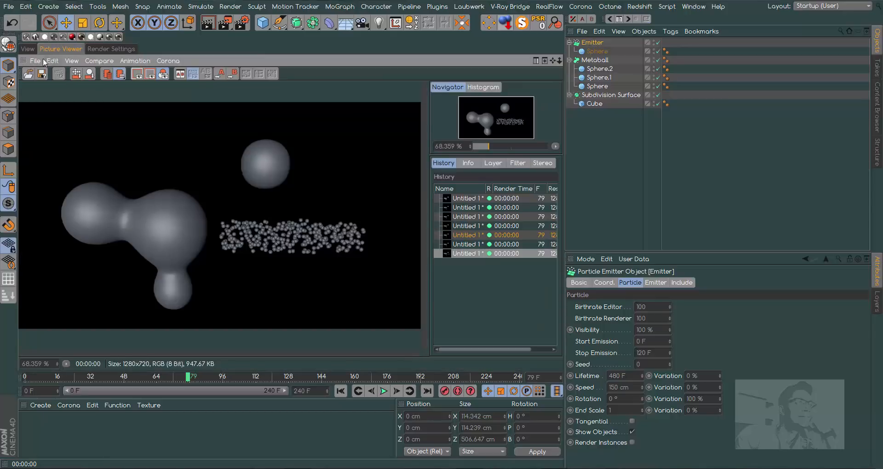
click(27, 49)
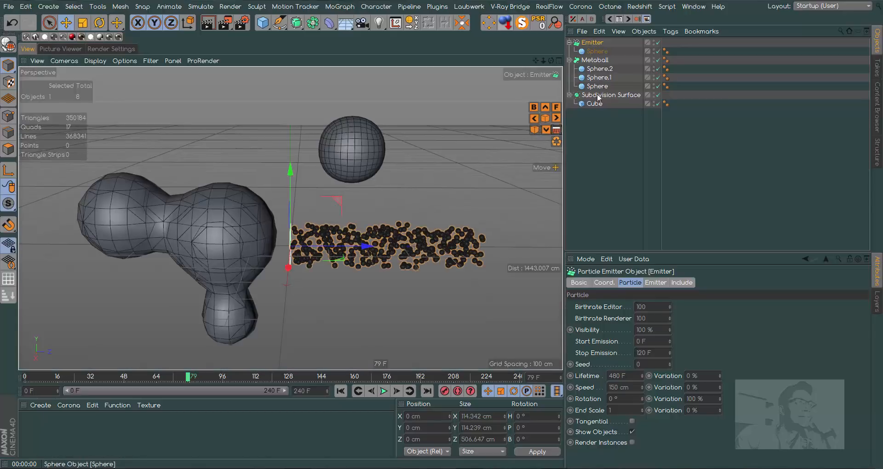
Check the Metaball's Editor Subdivision and Render Subdivision values, comparing its viewport mesh with the rendered image.
click(597, 60)
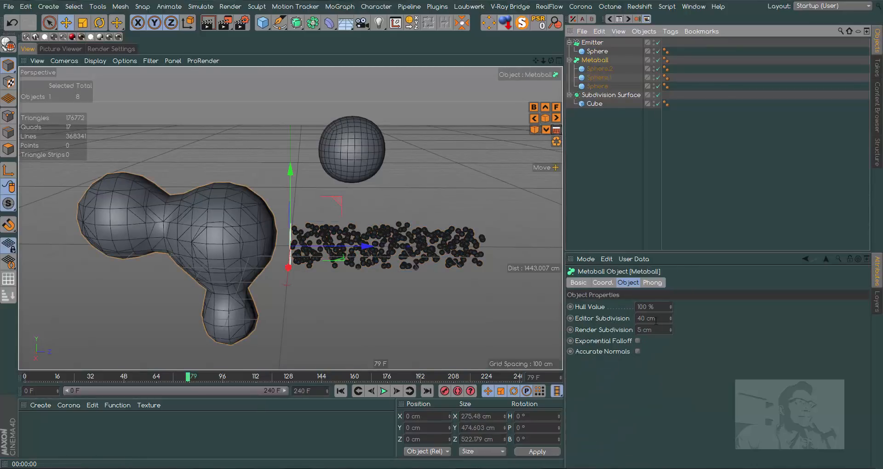
click(655, 319)
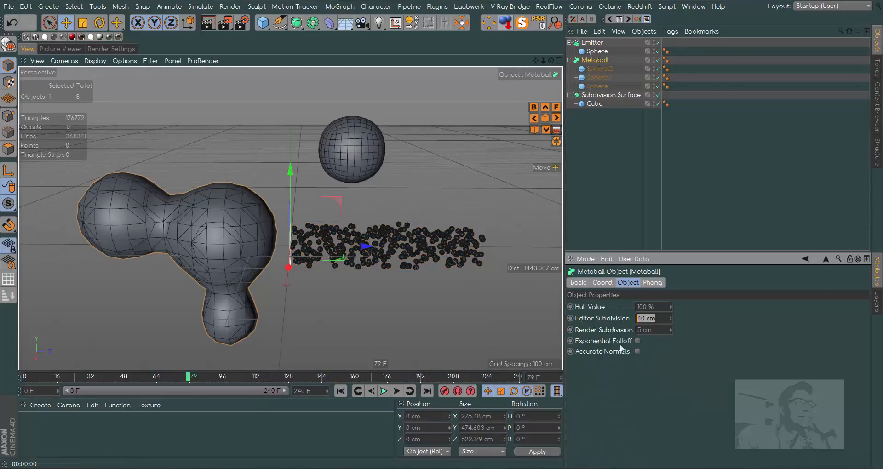
click(656, 331)
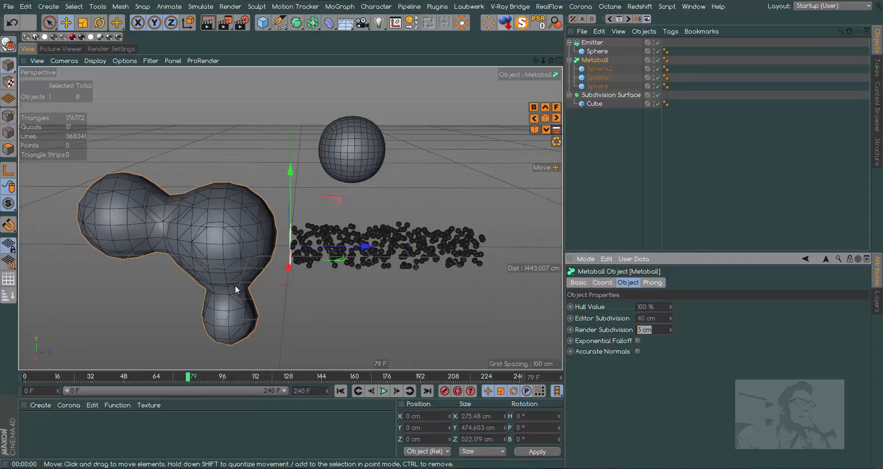
click(77, 50)
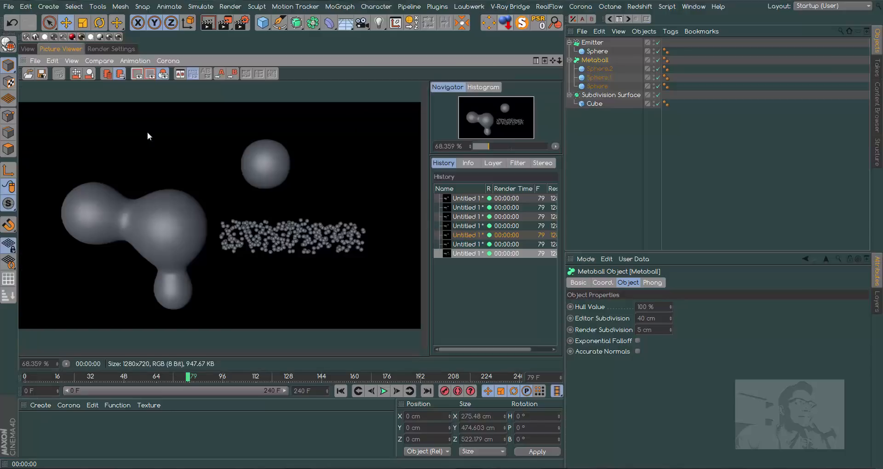
click(28, 49)
Set the Metaball's Editor Subdivision to 5 cm.
click(668, 318)
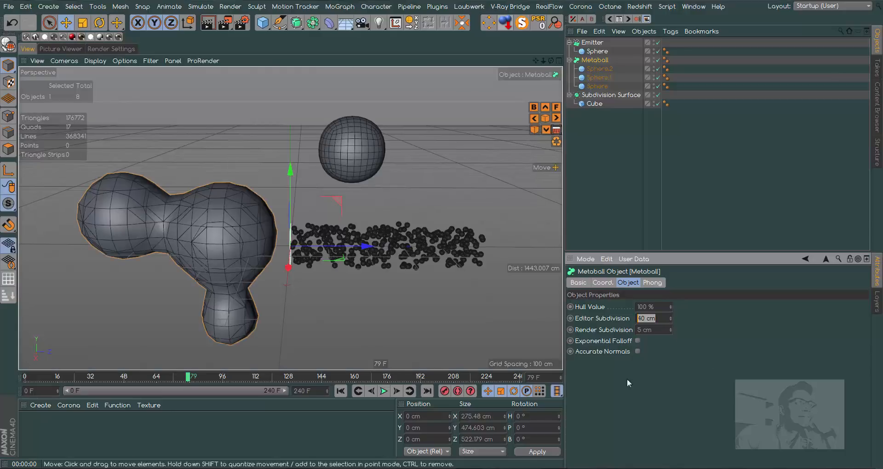
text(5)
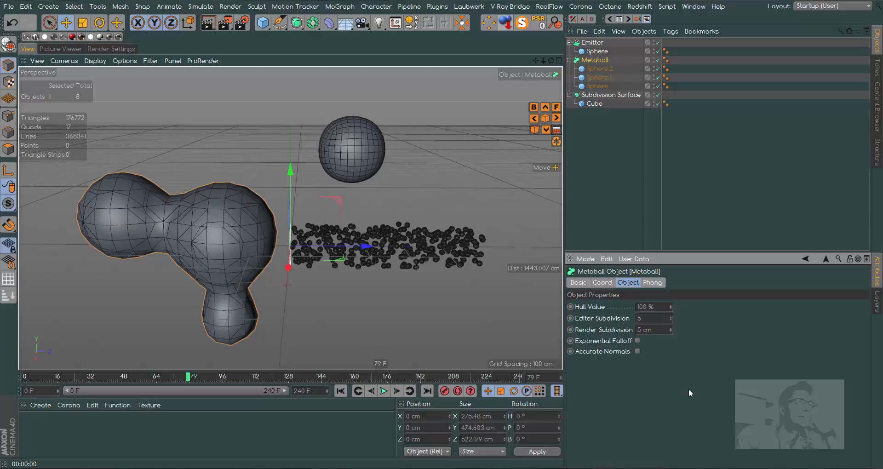
key(Return)
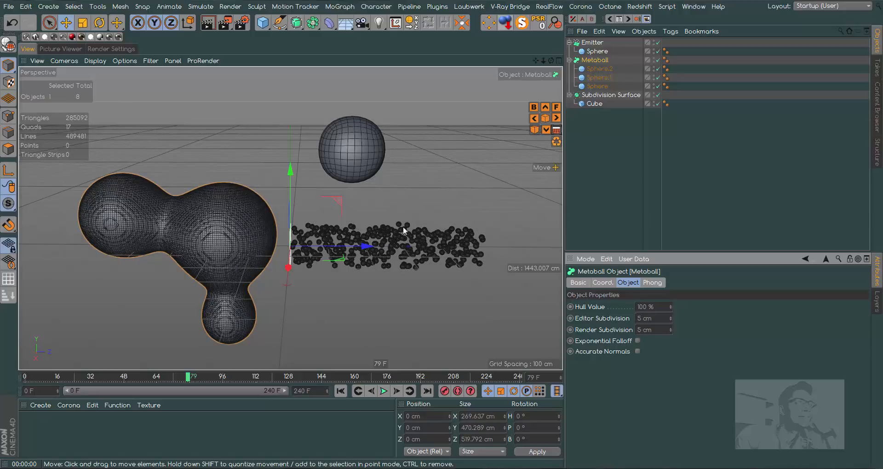
Render the active view and frame 79 in the Picture Viewer with the refined Metaball, and return to the viewport.
click(209, 23)
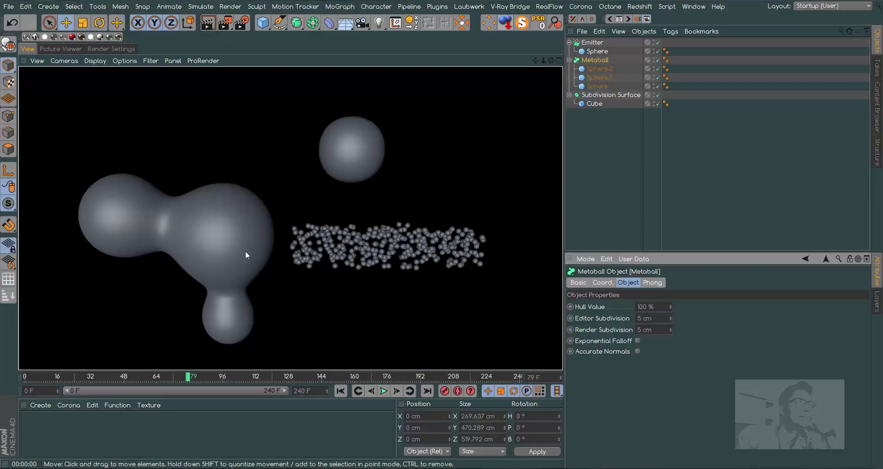
click(224, 23)
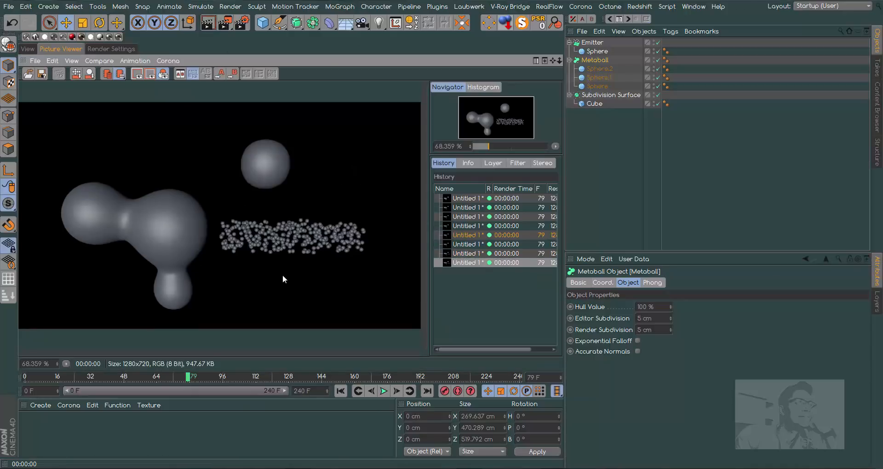
click(28, 49)
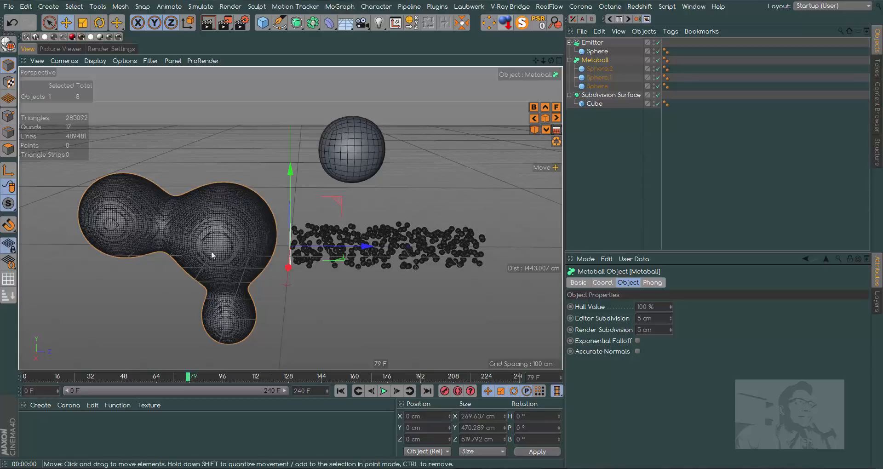
Set both the Editor Subdivision and the Render Subdivision of the Metaball to 0.05 cm.
click(666, 319)
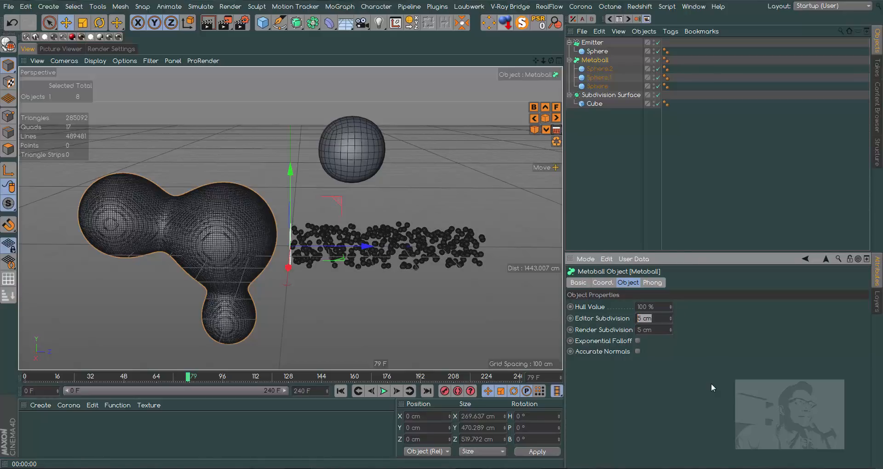
text(.05)
key(Return)
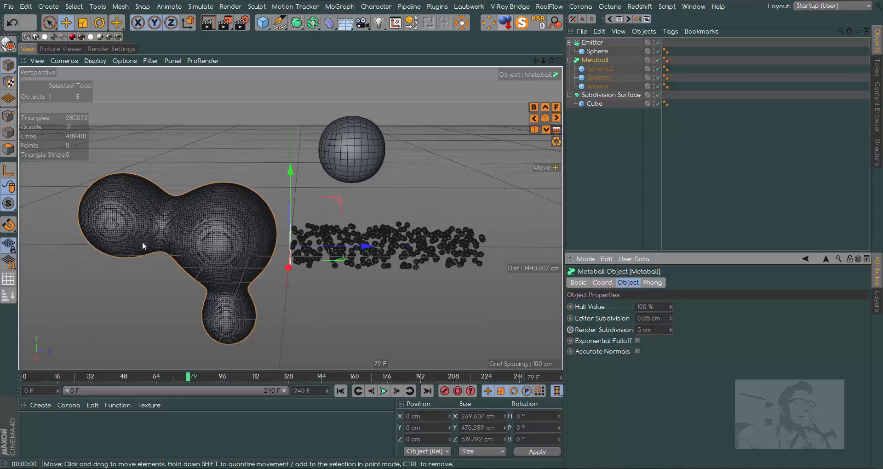
drag(657, 330, 637, 360)
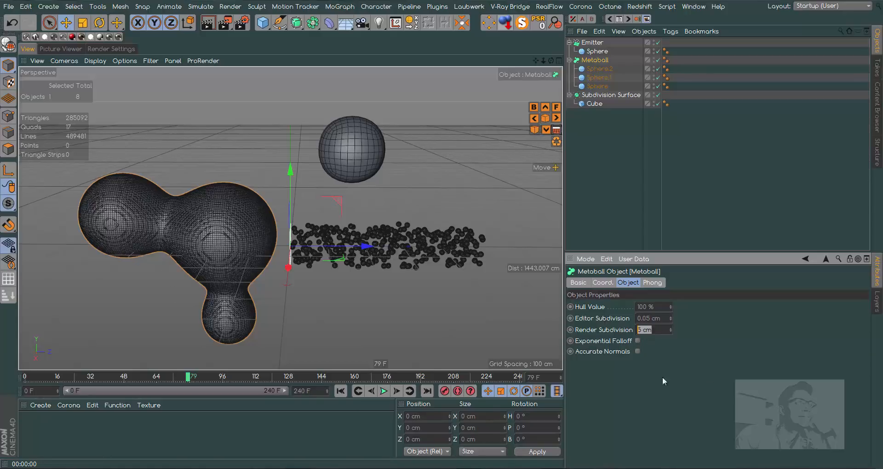
text(.05)
key(Return)
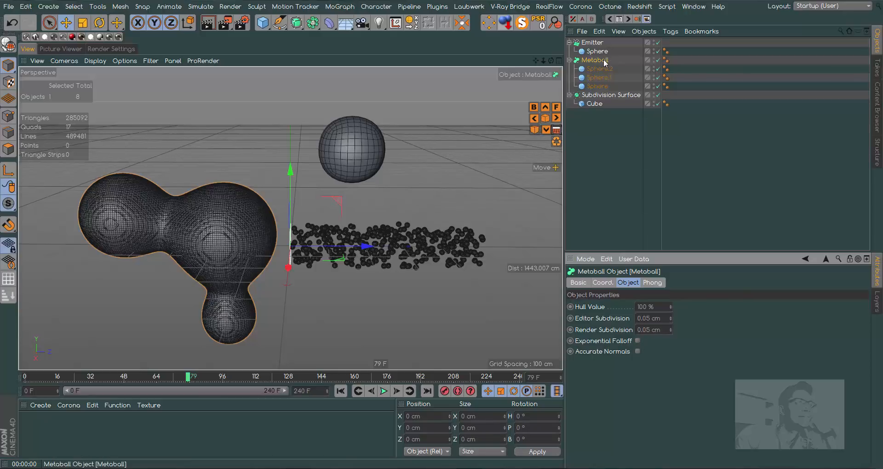
Set the Emitter's Birthrate Editor and Birthrate Renderer to 10000 and play the simulation from the start.
click(598, 45)
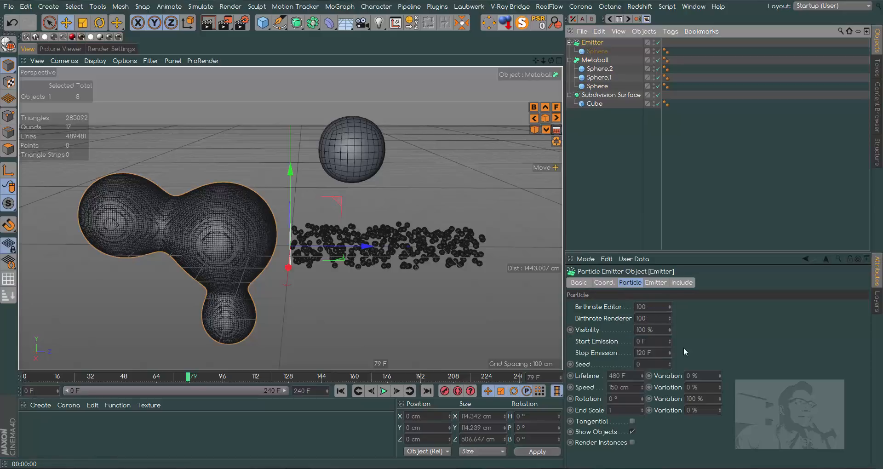
click(656, 307)
text(00)
key(Return)
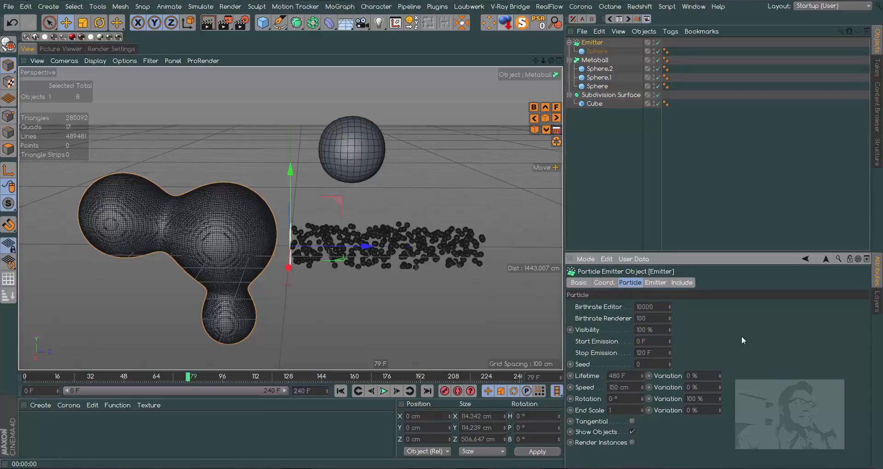
click(654, 316)
text(00)
key(Return)
click(340, 391)
click(383, 391)
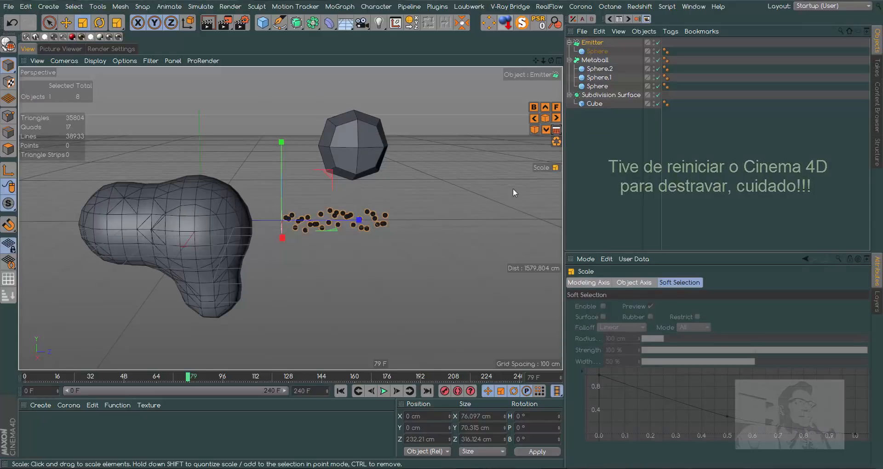
Check the Subdivision Surface's Subdivision Renderer value and find the Current State to Object command for it.
click(611, 95)
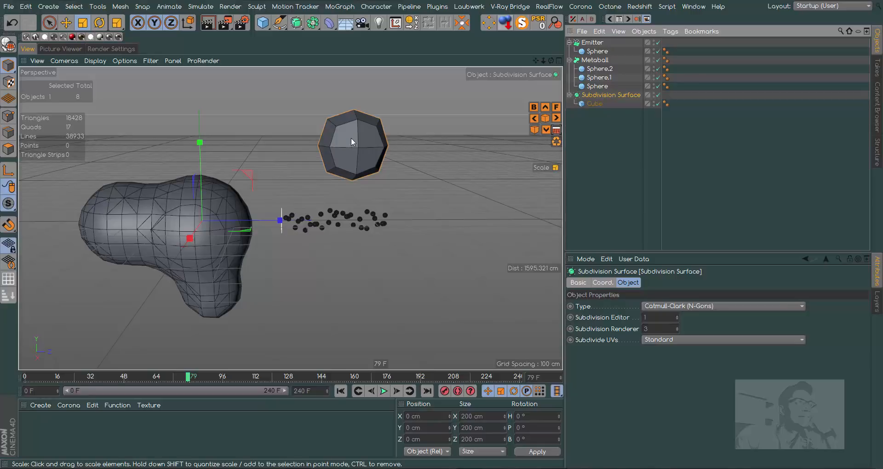
double_click(667, 329)
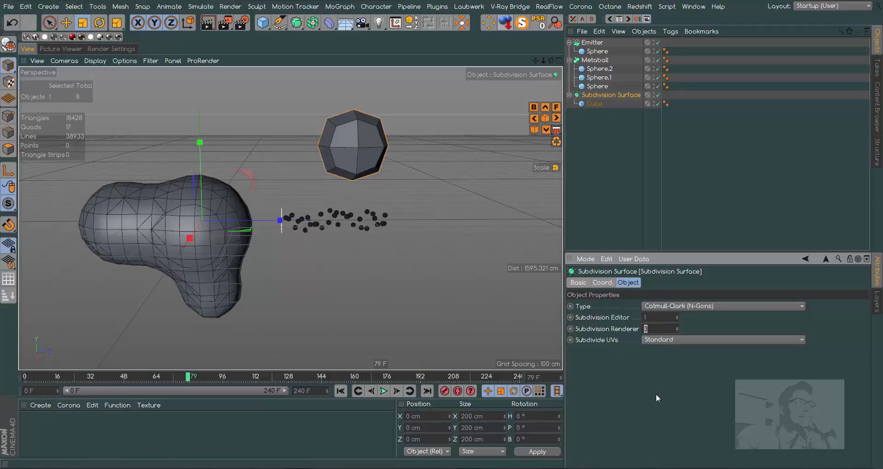
right_click(612, 95)
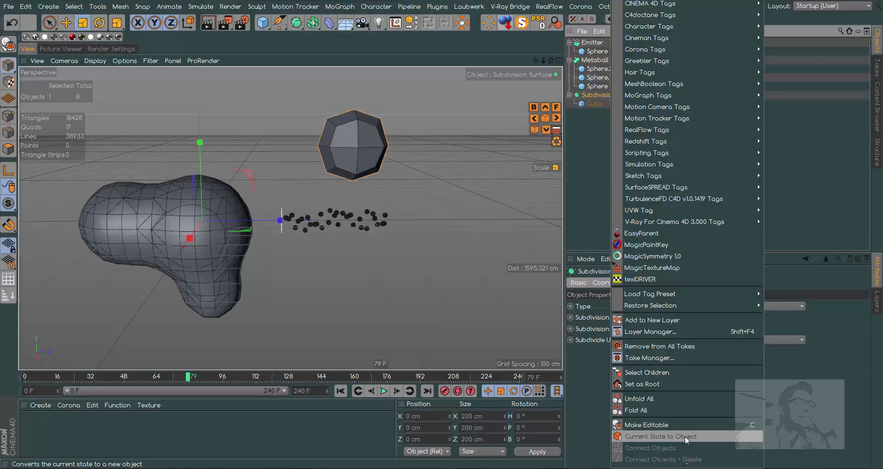
click(585, 199)
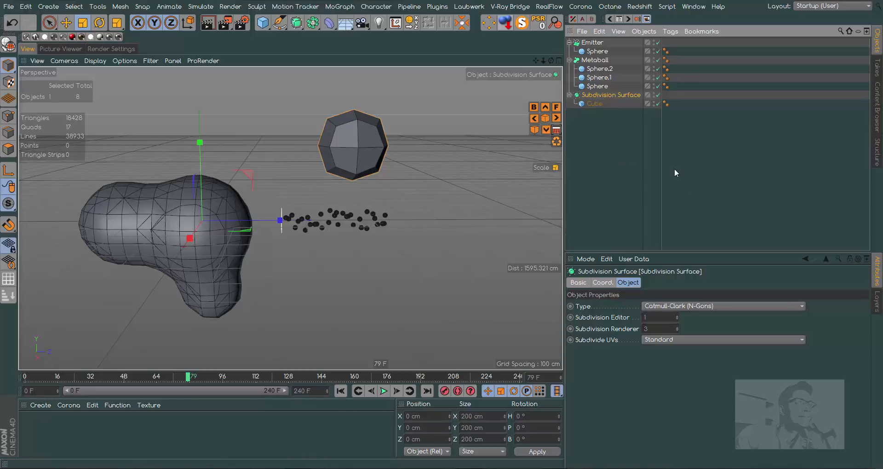
Convert the Subdivision Surface with Current State to Object and expand the resulting null in the object hierarchy.
right_click(602, 95)
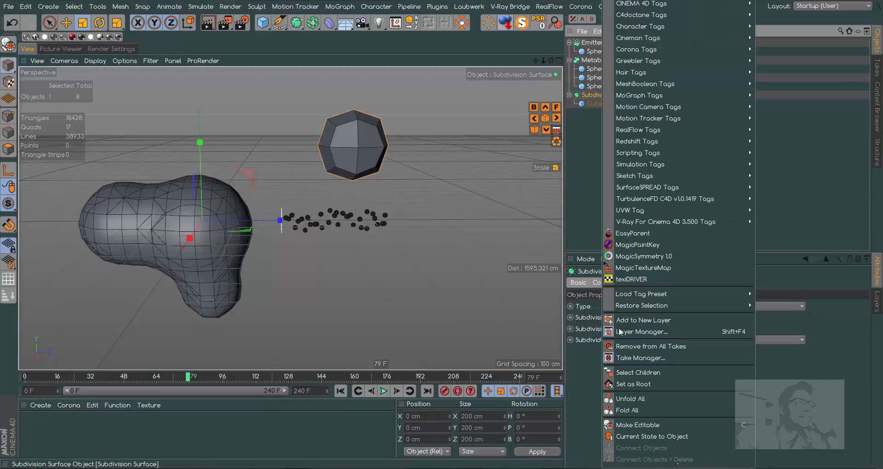
click(642, 435)
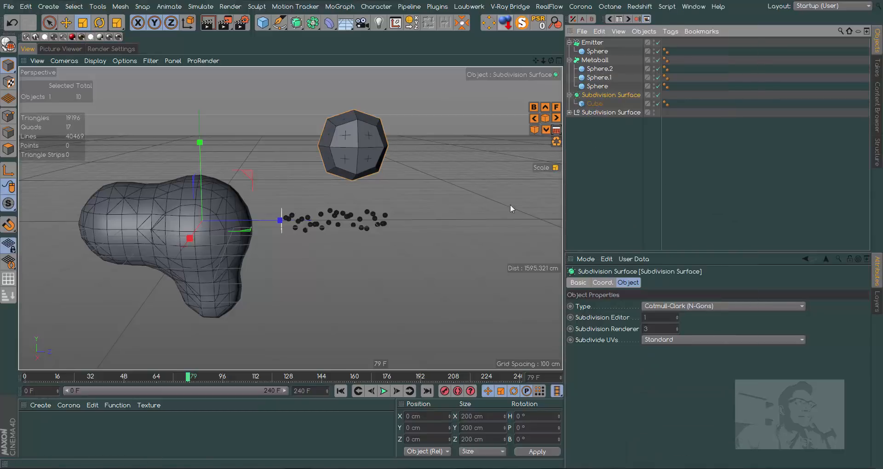
click(570, 113)
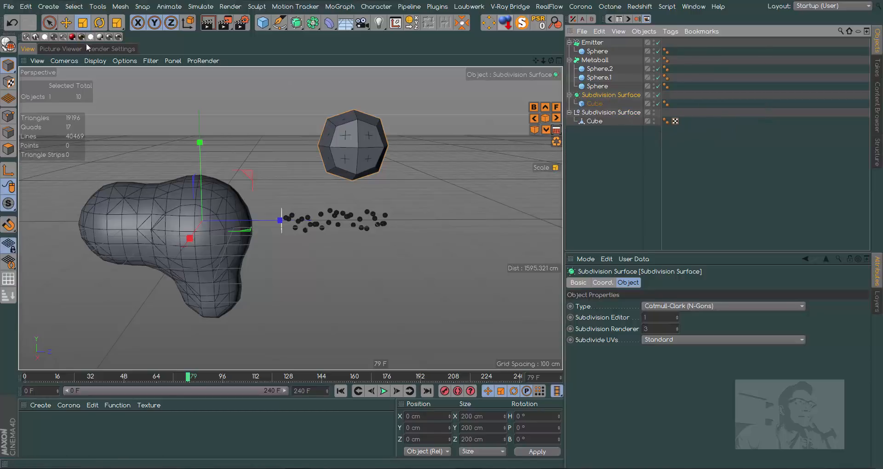
Move the converted polygon Cube along Z to about 657 cm, beside the original, and select the original Subdivision Surface.
click(66, 22)
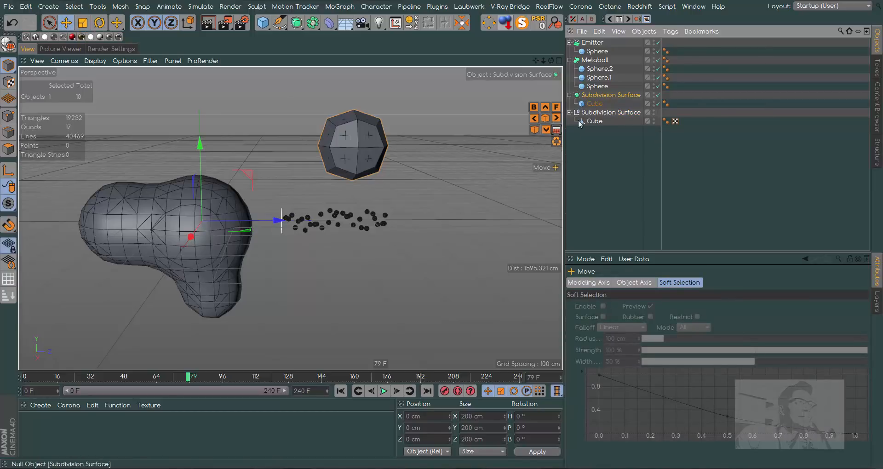
click(593, 121)
drag(428, 145, 506, 146)
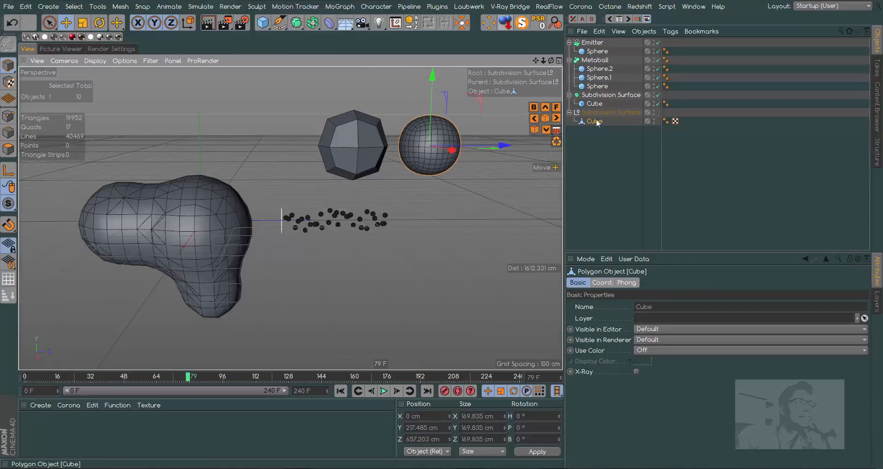
click(601, 96)
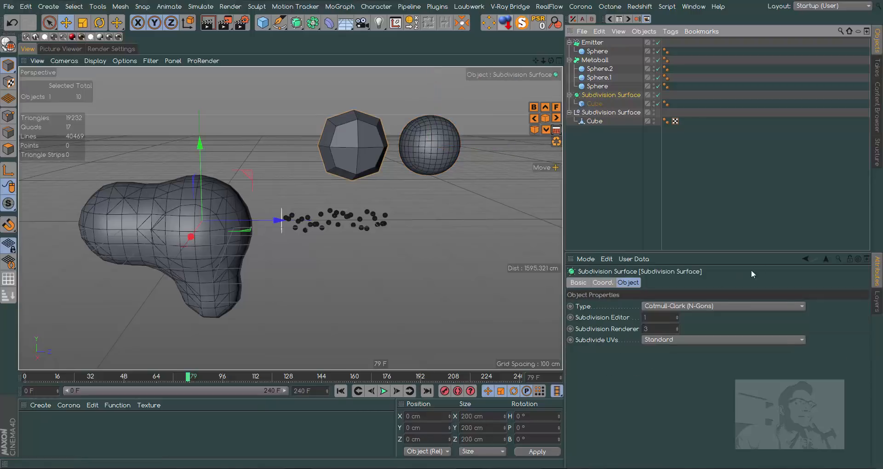
Delete the converted Subdivision Surface null together with its polygon Cube.
click(656, 329)
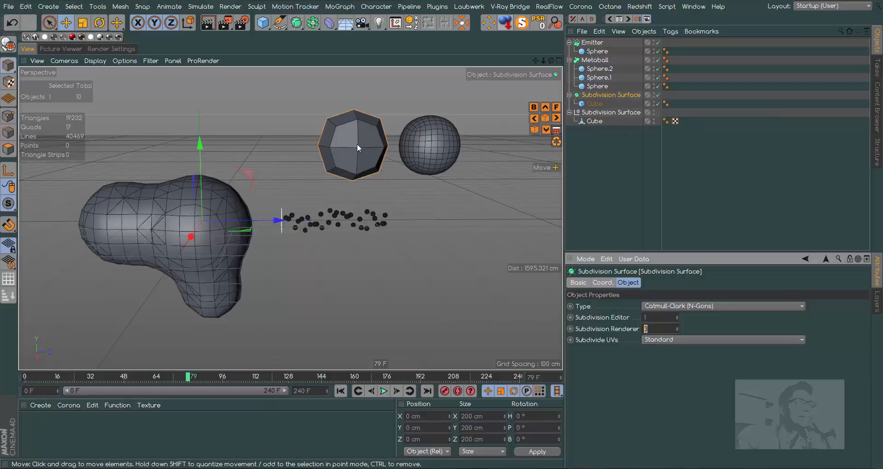
click(614, 113)
key(Delete)
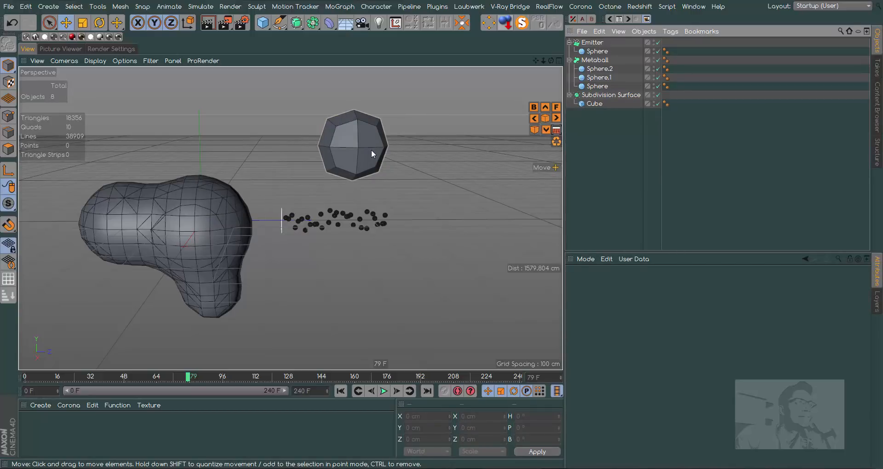
Set the original Subdivision Surface's Subdivision Renderer to 1.
click(587, 95)
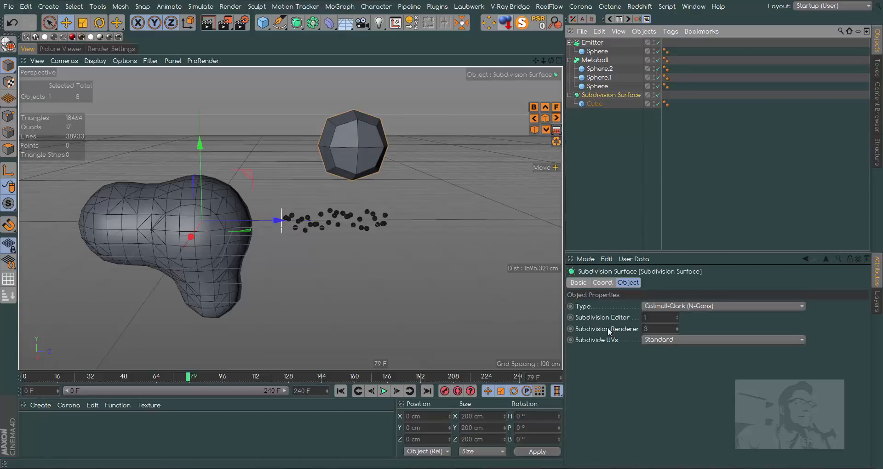
click(653, 317)
click(678, 331)
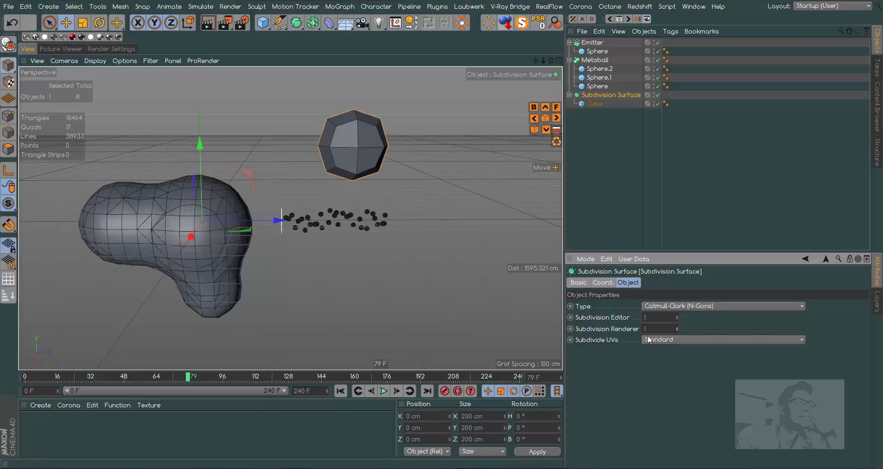
Convert the Subdivision Surface with Current State to Object and move the resulting polygon Cube along Z to about 700 cm.
right_click(622, 95)
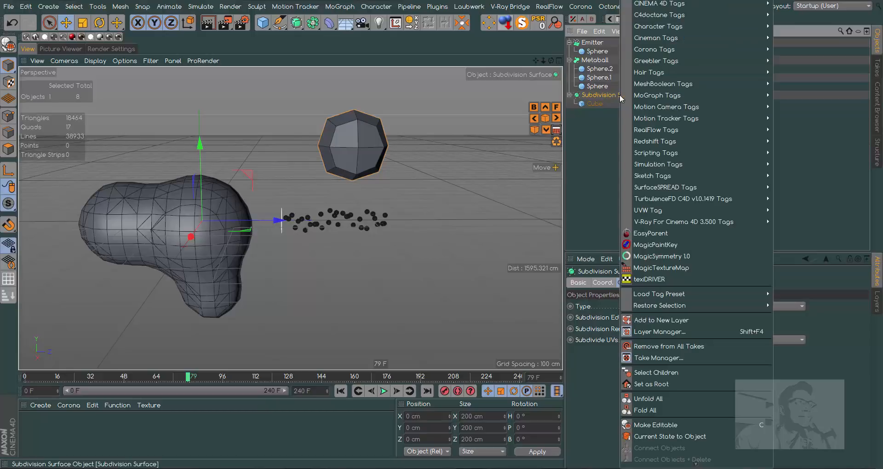
click(686, 436)
click(569, 112)
click(595, 121)
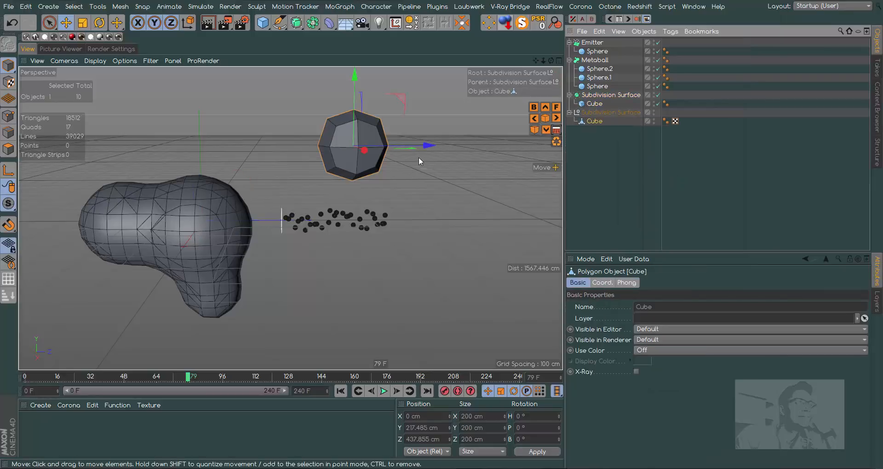
drag(428, 146, 513, 146)
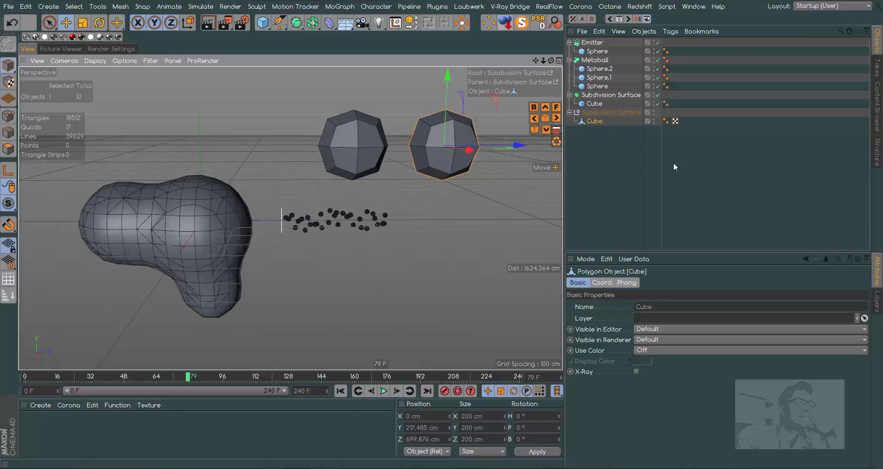
Check the original Subdivision Surface's subdivision settings and remove its converted null with the low-resolution polygon Cube.
click(614, 94)
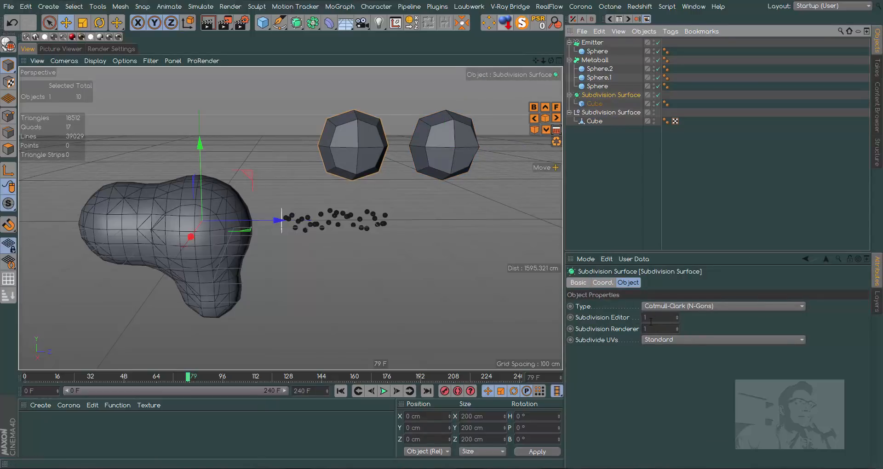
click(595, 112)
key(Delete)
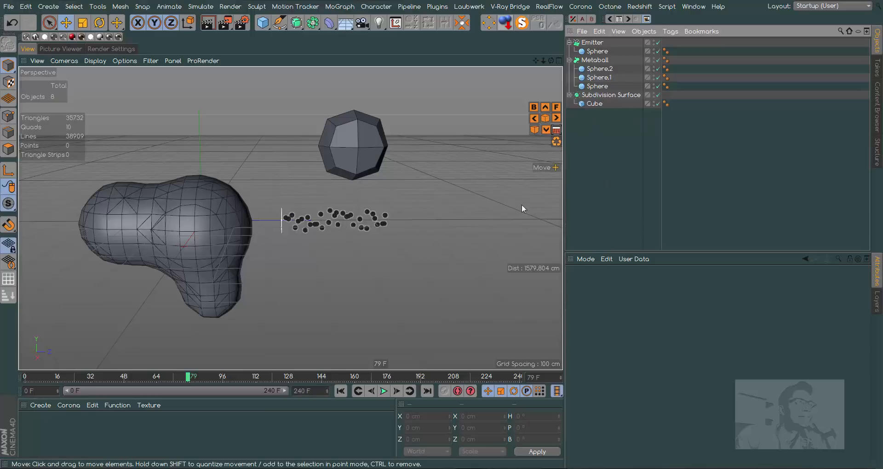
Convert the Emitter with Current State to Object, expand the resulting null and move the original Emitter down along Y to about -106 cm.
click(601, 44)
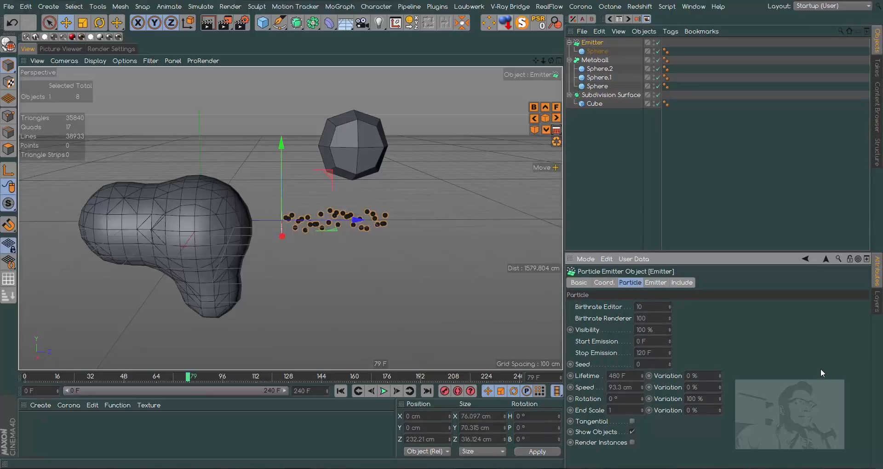
right_click(595, 44)
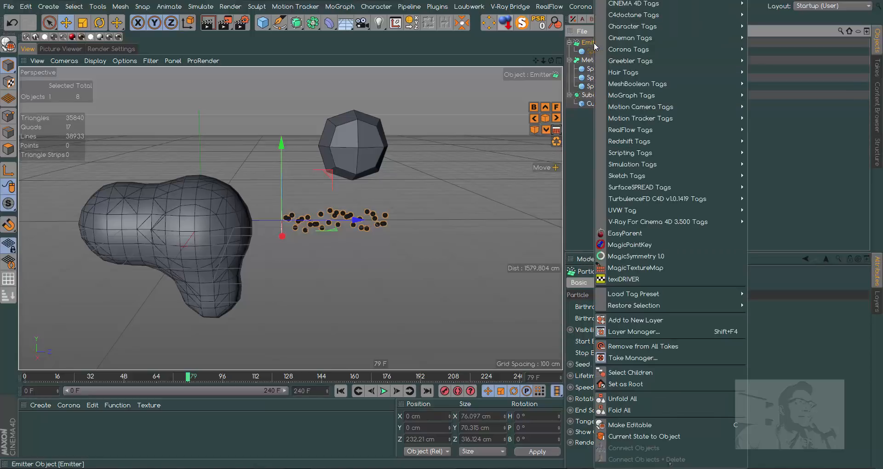
click(642, 436)
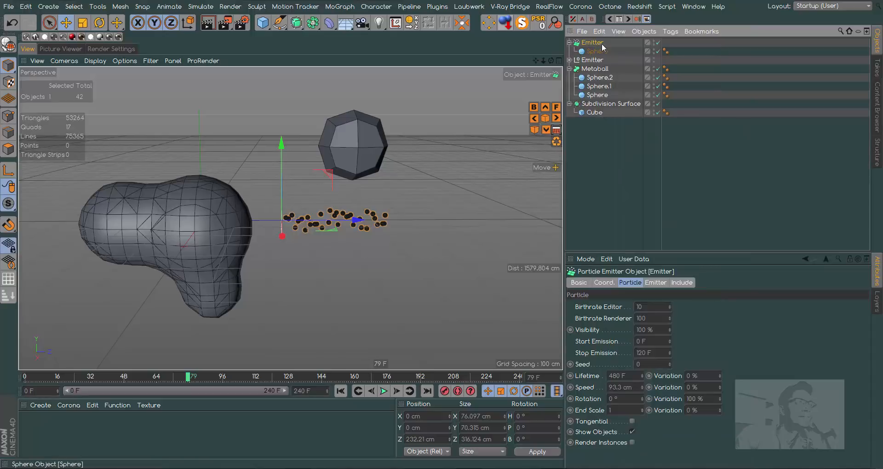
click(570, 61)
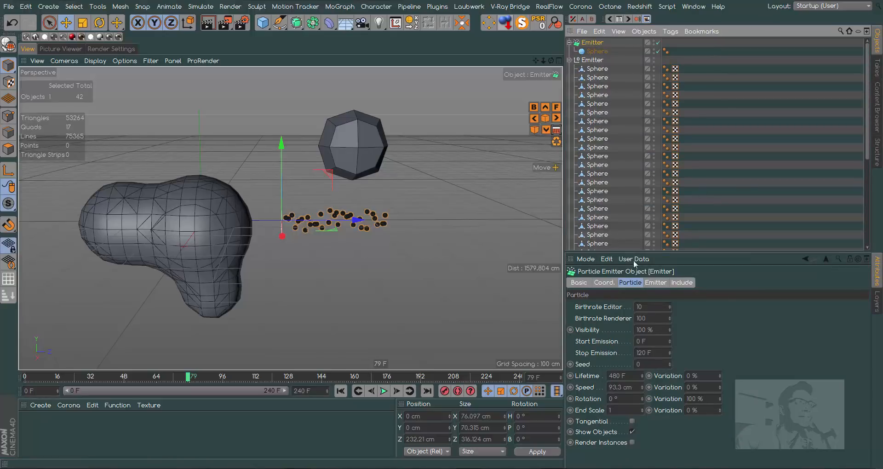
drag(869, 143, 859, 55)
drag(282, 142, 269, 179)
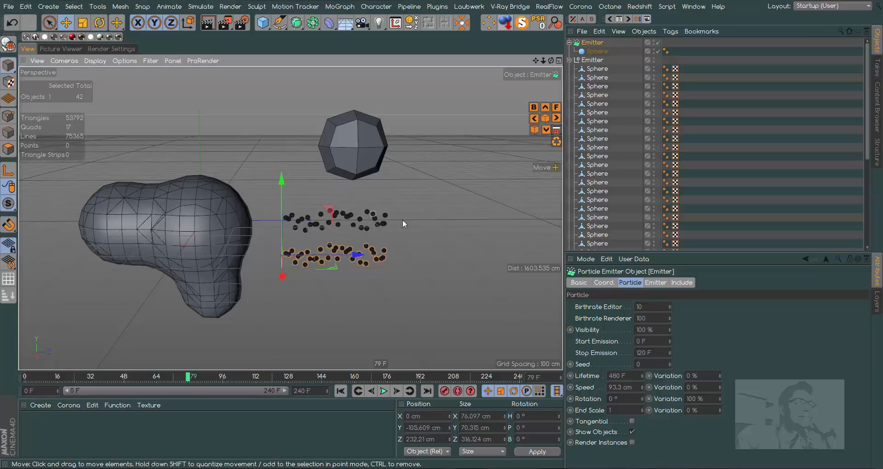
Undo the Emitter's move and its Current State to Object conversion.
click(650, 305)
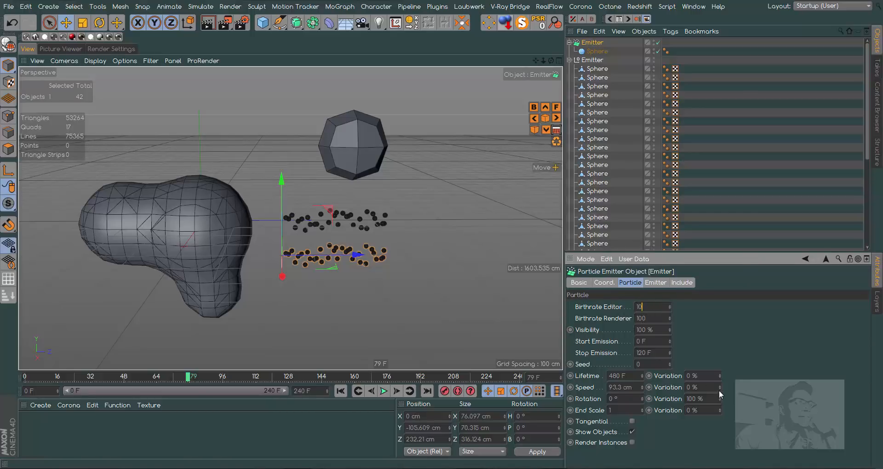
click(12, 22)
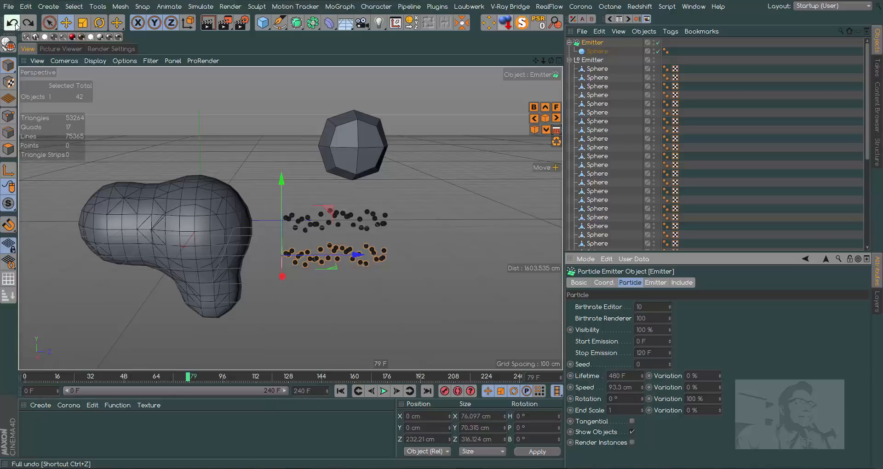
click(13, 23)
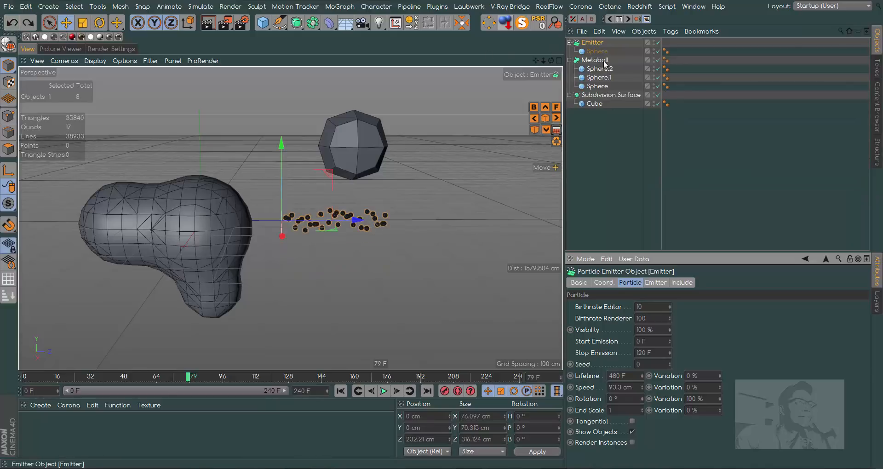
Set the Emitter's Birthrate Editor to 100 and play the simulation from the start to frame 79.
text(0)
key(Return)
click(341, 392)
click(384, 392)
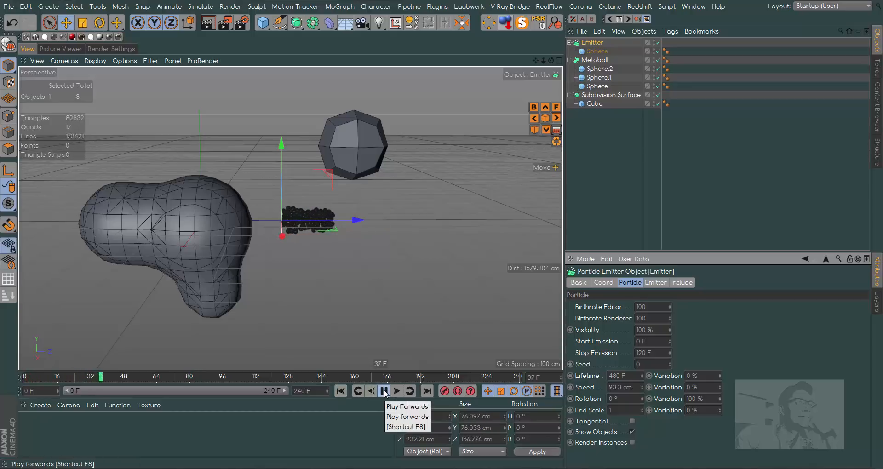
click(384, 392)
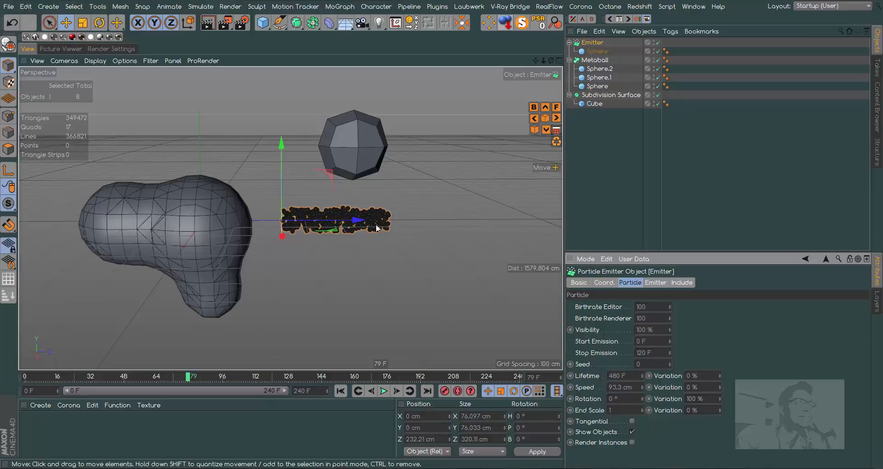
Convert the Emitter with Current State to Object and move the original Emitter down along Y to about -141 cm, below the converted spheres.
right_click(599, 41)
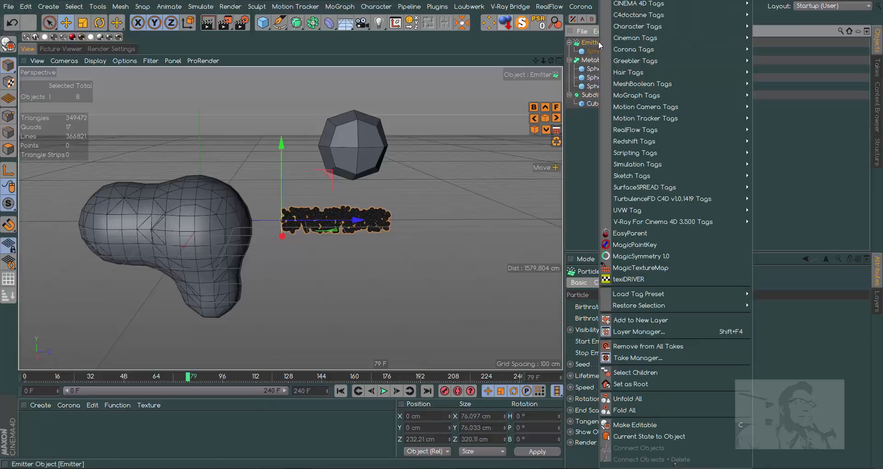
click(641, 437)
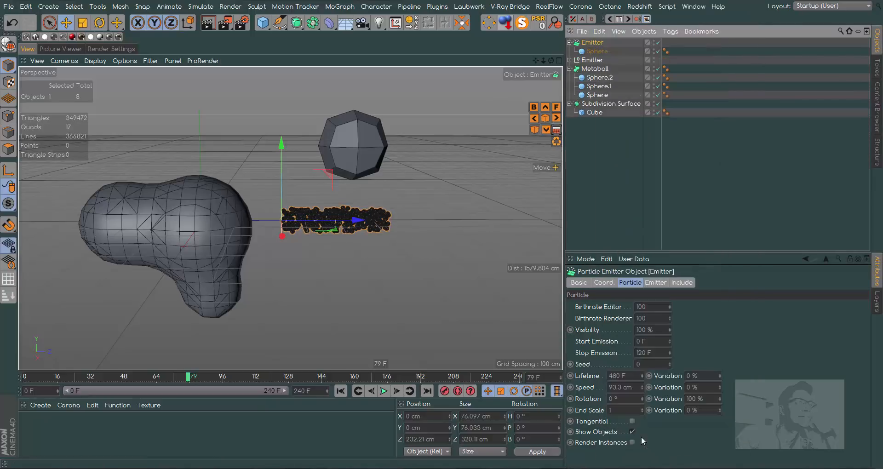
click(570, 60)
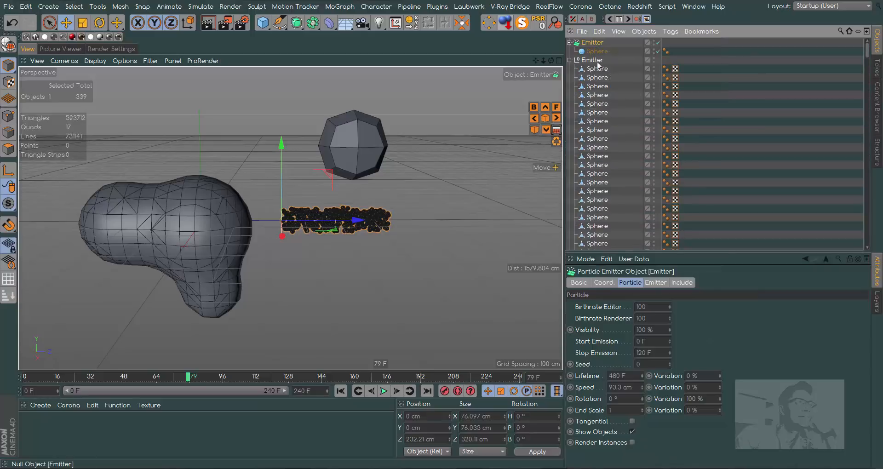
mouse_move(868, 56)
mouse_down()
mouse_move(852, 228)
mouse_move(861, 46)
mouse_up()
drag(281, 143, 281, 202)
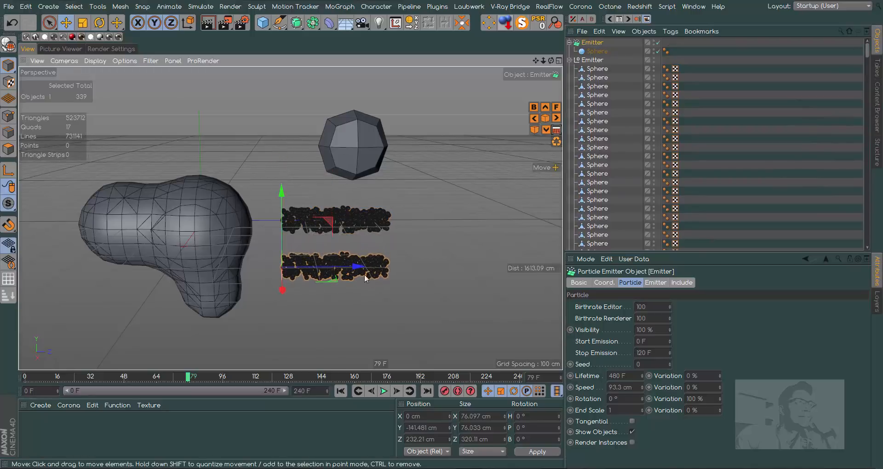
click(570, 60)
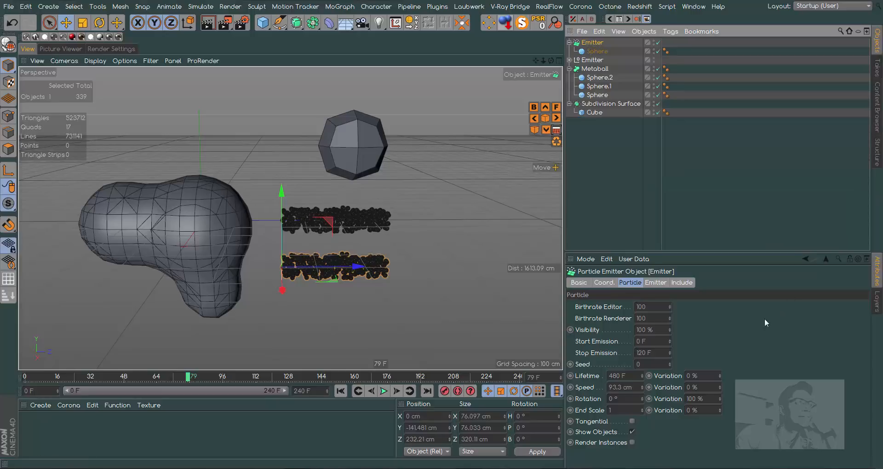
click(648, 307)
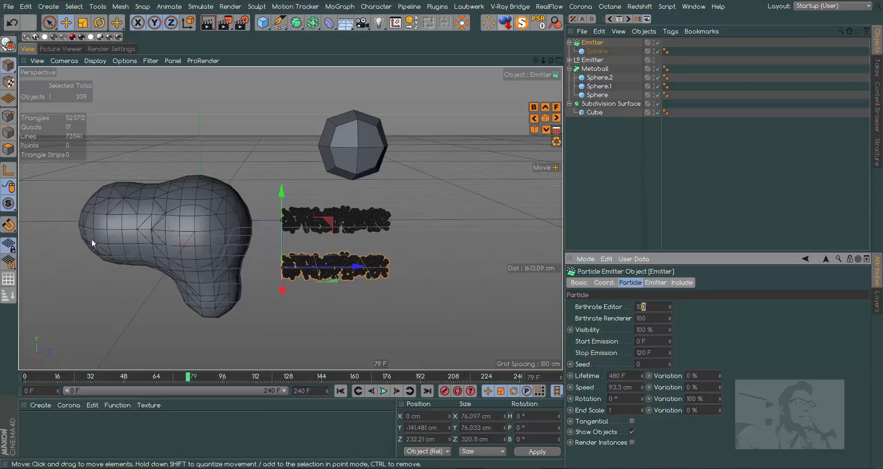
Convert the Metaball with Current State to Object, keeping the original Metaball in place.
click(602, 106)
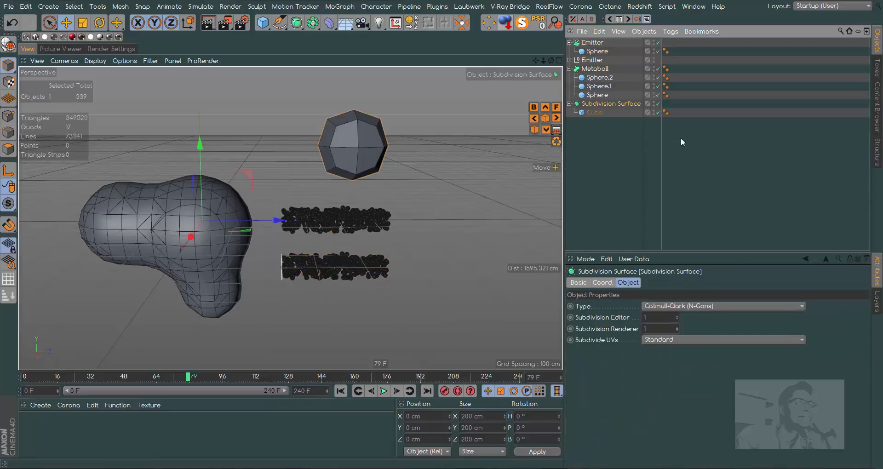
click(595, 68)
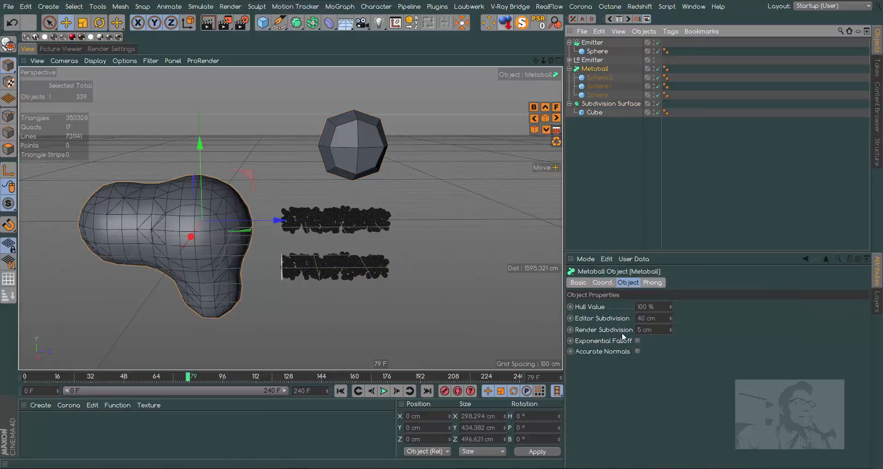
right_click(600, 69)
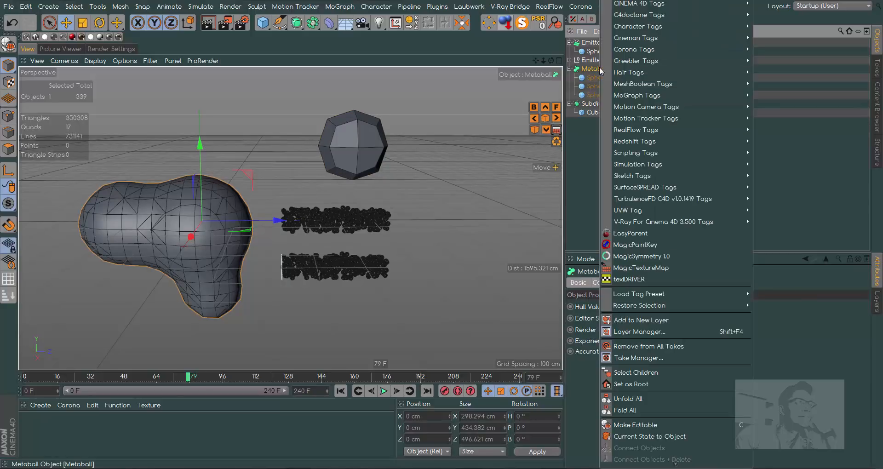
click(671, 435)
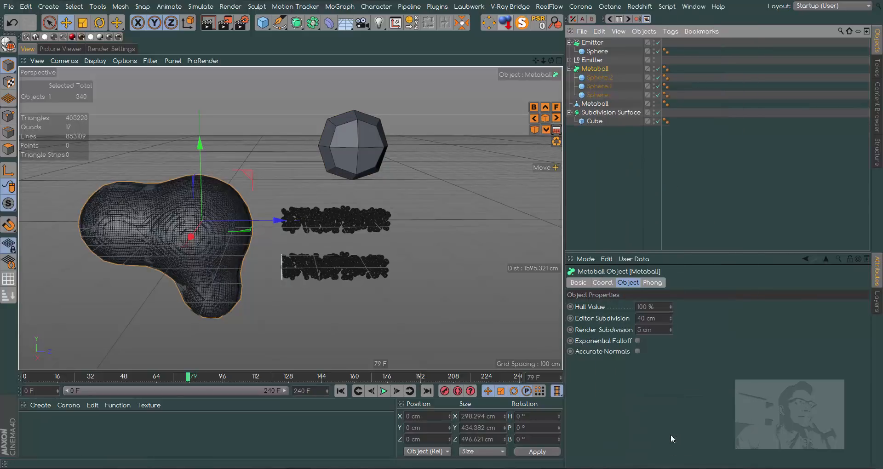
drag(202, 144, 219, 131)
click(12, 22)
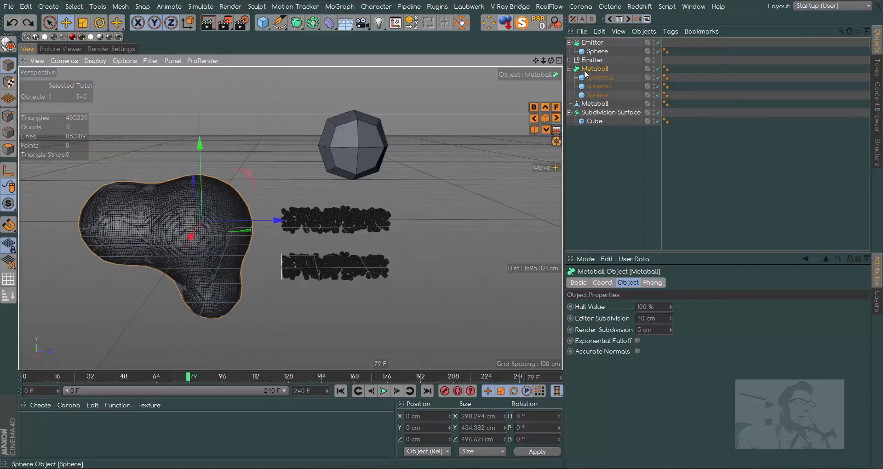
Move the converted polygon Metaball up along Y to about 437 cm, above the original, and display the viewport in Gouraud Shading.
click(595, 104)
drag(205, 154, 337, 175)
drag(544, 61, 499, 62)
drag(227, 81, 224, 58)
drag(215, 126, 215, 126)
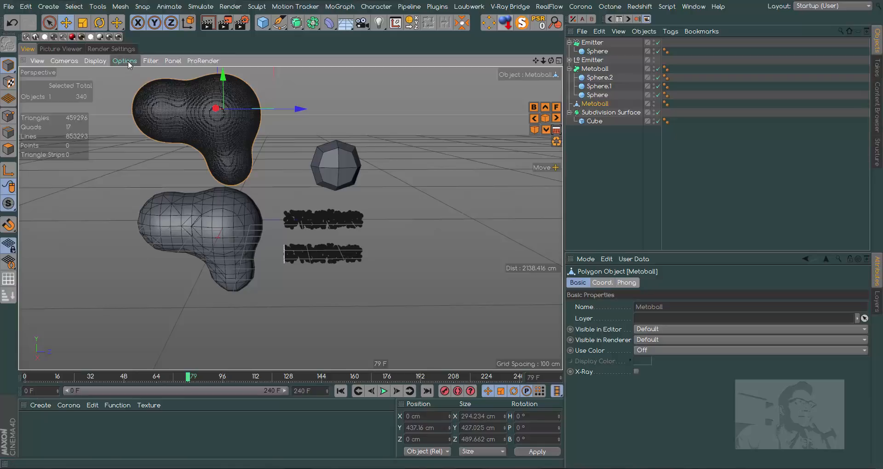
click(103, 61)
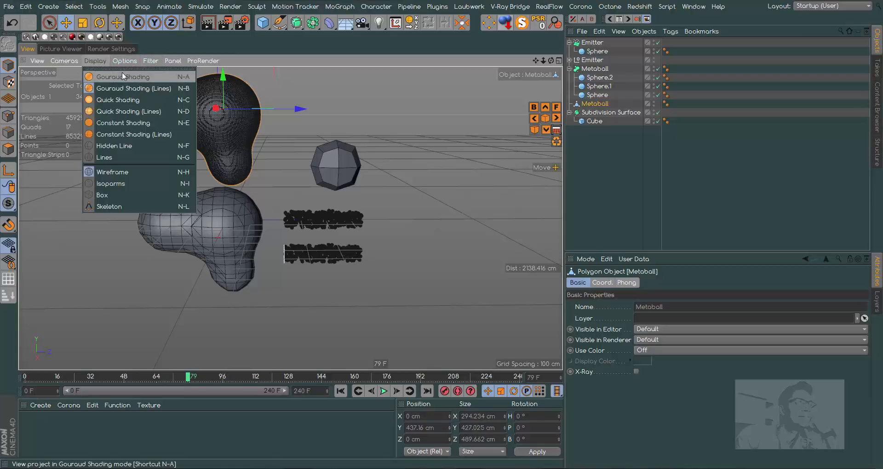
click(126, 77)
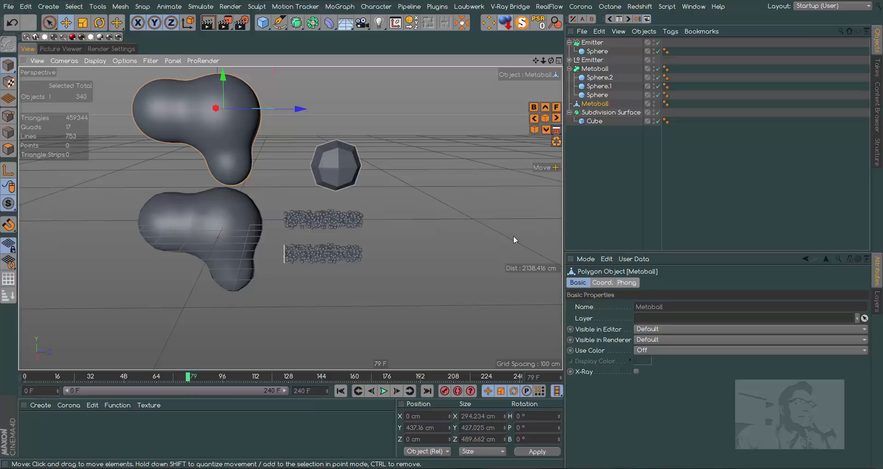
Set the Subdivision Surface's Subdivision Renderer to 3 and convert it with Current State to Object.
click(603, 114)
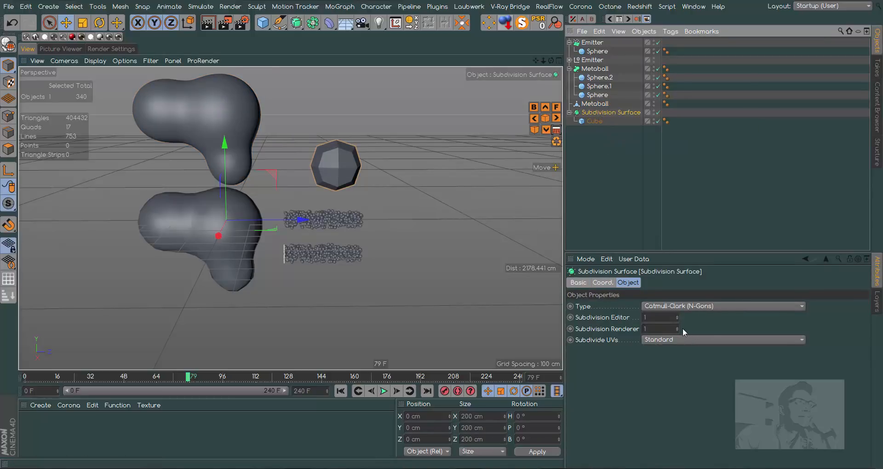
click(677, 326)
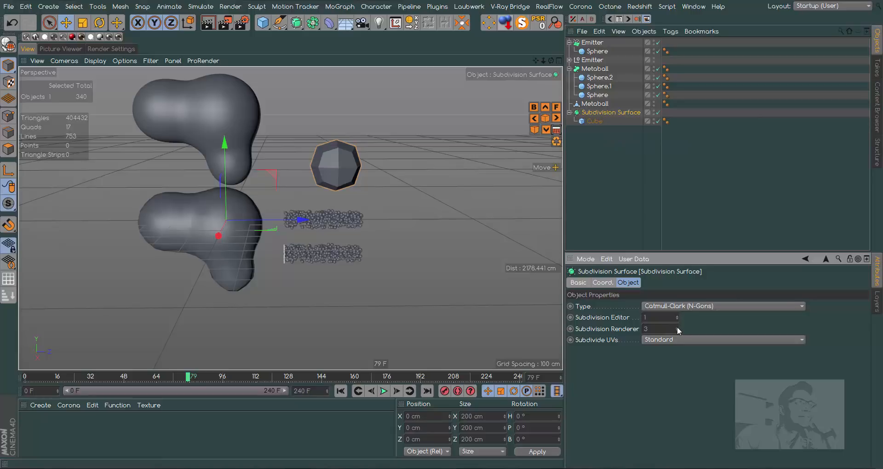
right_click(609, 119)
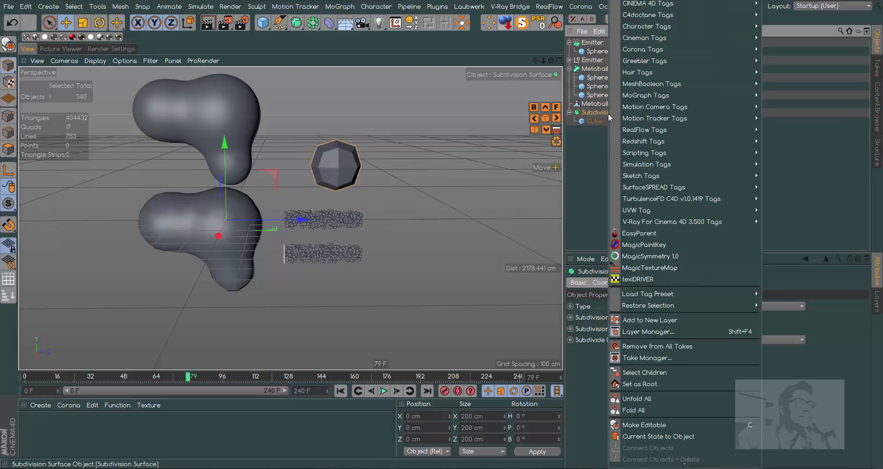
click(667, 438)
click(570, 129)
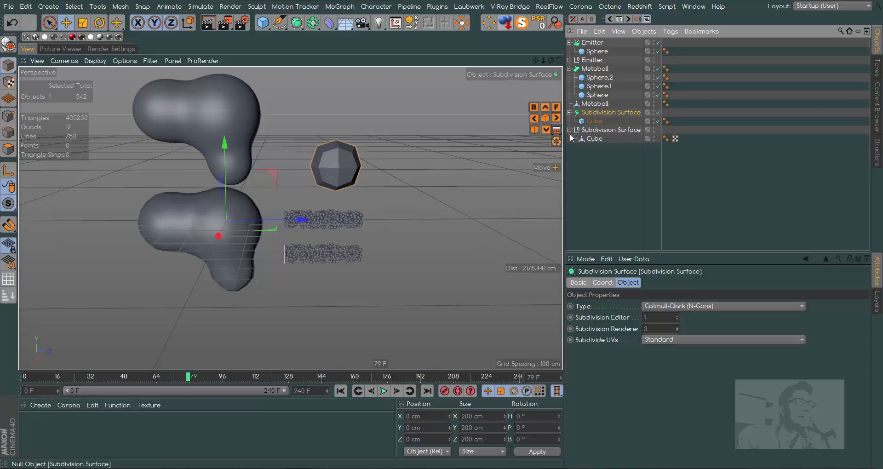
Move the converted polygon Cube along Z to about 717 cm, beside the original, and select the original Emitter.
click(593, 139)
drag(413, 167, 484, 167)
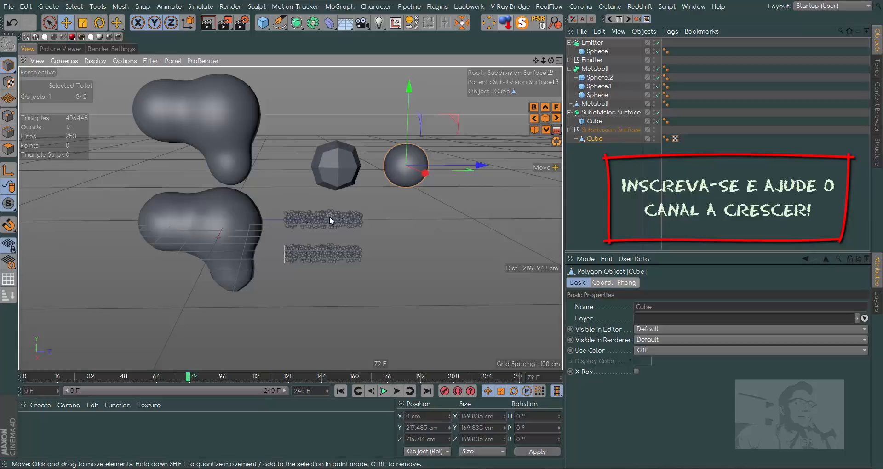
click(596, 42)
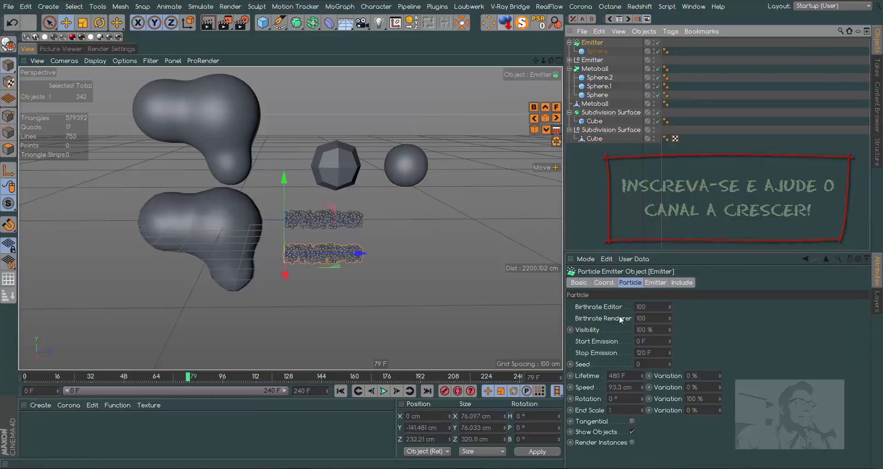